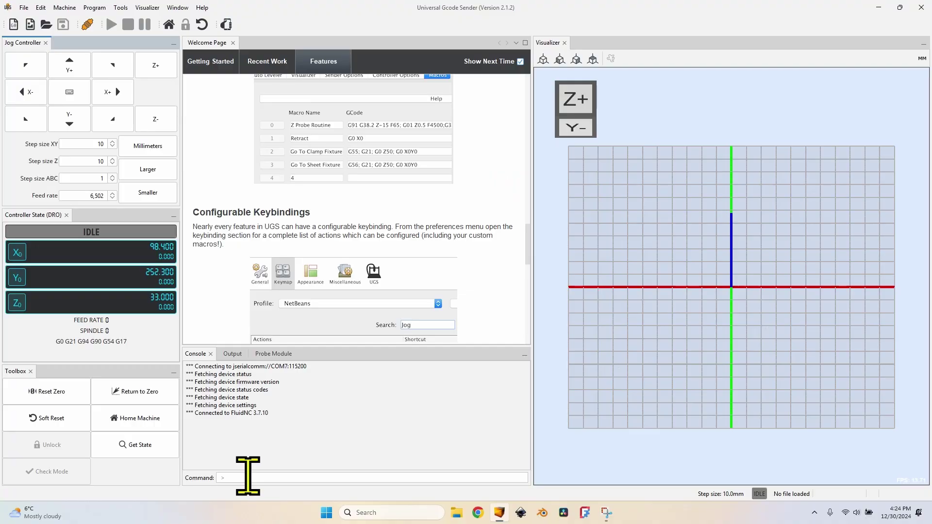
- Send a Z command to the controller and begin setting the Z work position to 24.5
click(248, 478)
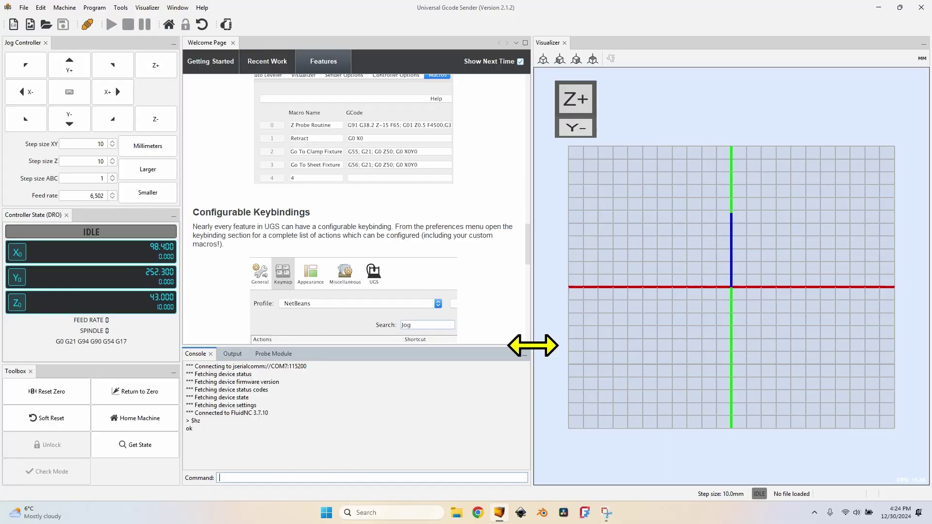
click(160, 296)
double_click(160, 298)
text(2)
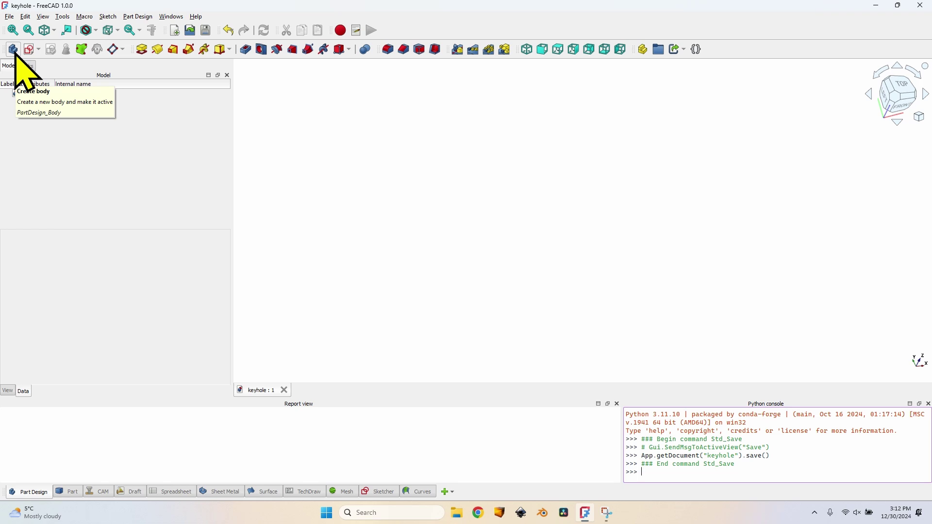
- Create a body in the keyhole document with a new sketch on the XY plane
click(13, 49)
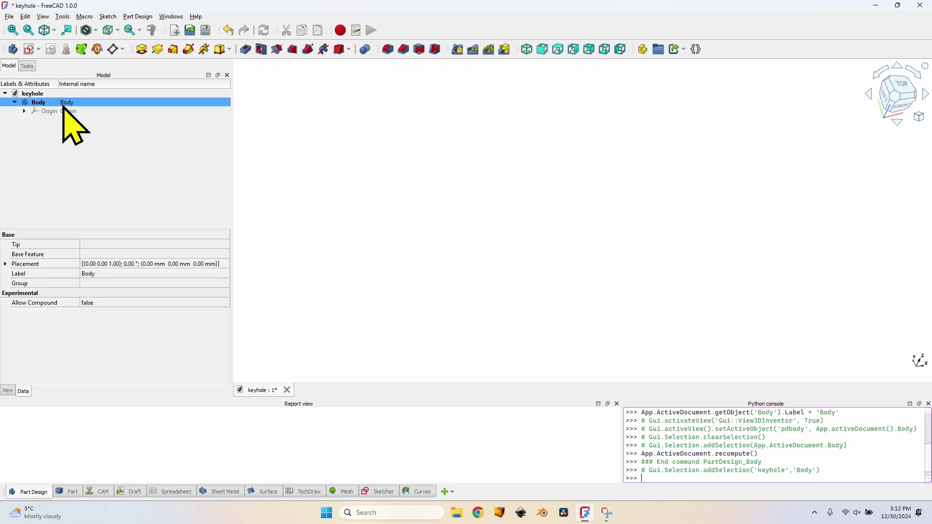
click(30, 50)
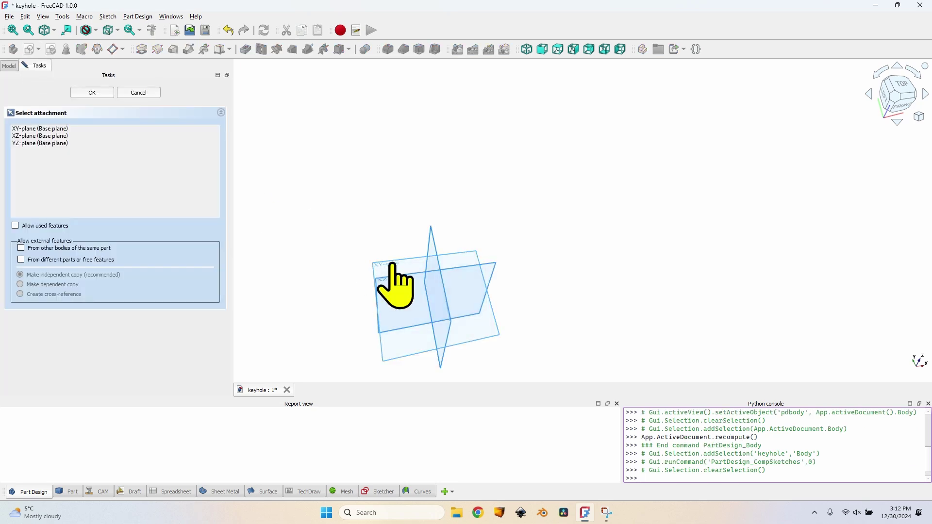
click(388, 272)
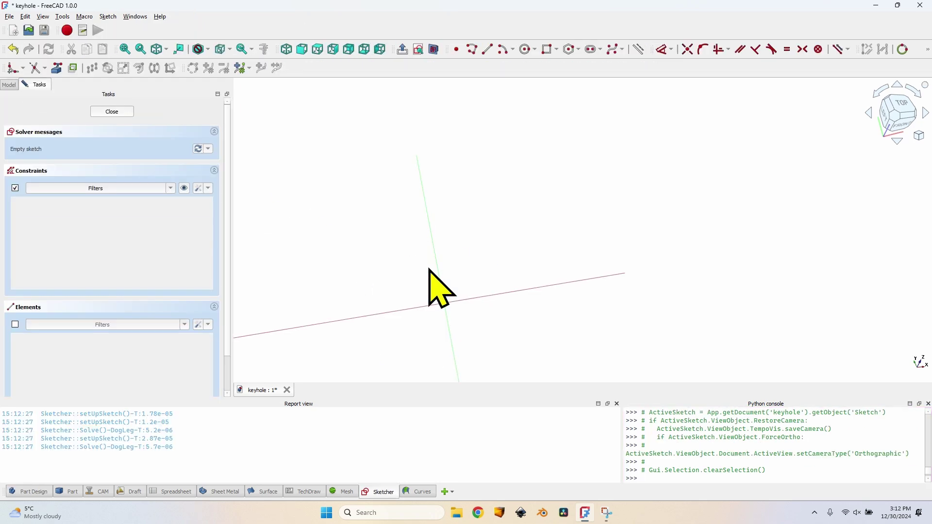
- Draw a 300 × 45 mm rectangle anchored at the origin
click(548, 50)
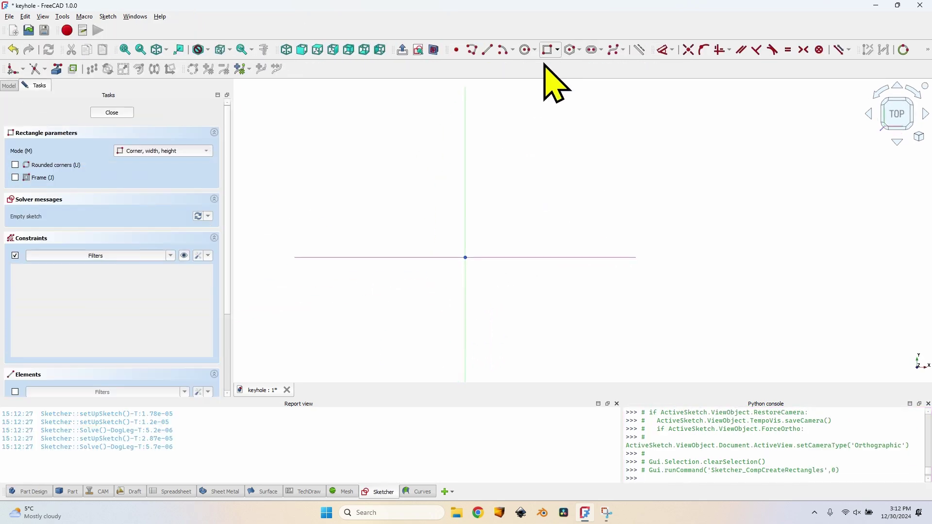
click(466, 258)
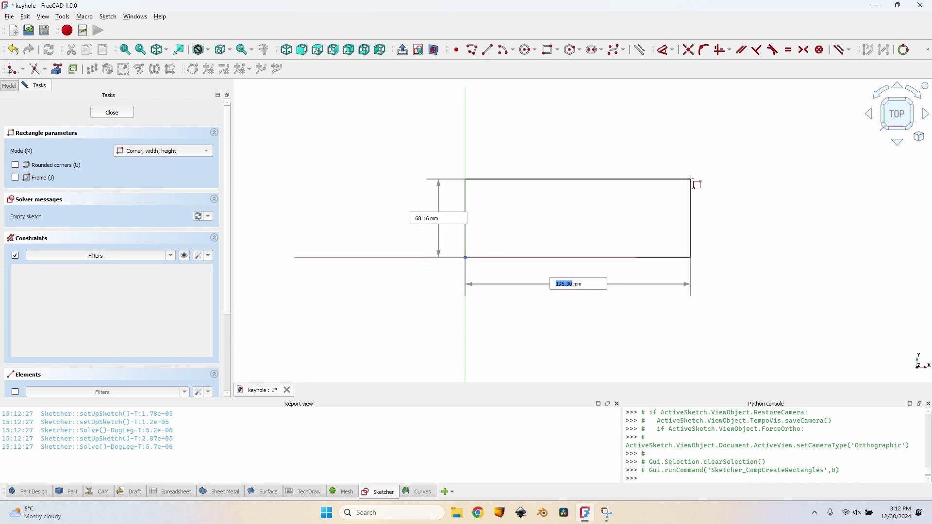
text(300)
key(Tab)
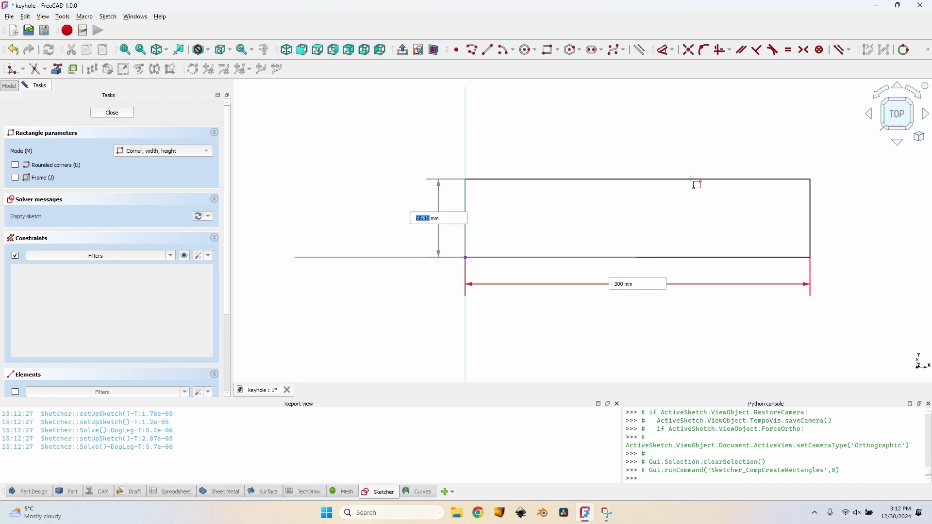
text(45)
key(Return)
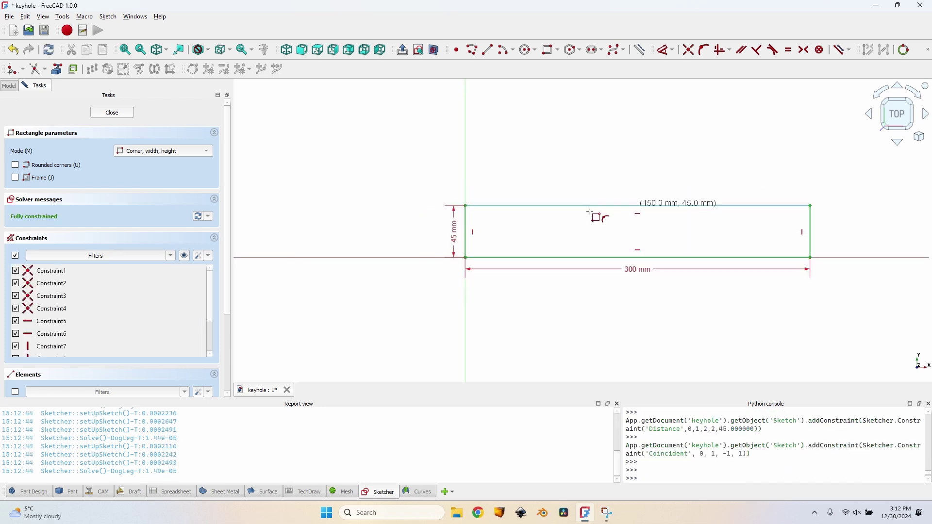
- Close the rectangle sketch, pad it into a 28 mm slab, and select its top face
click(118, 112)
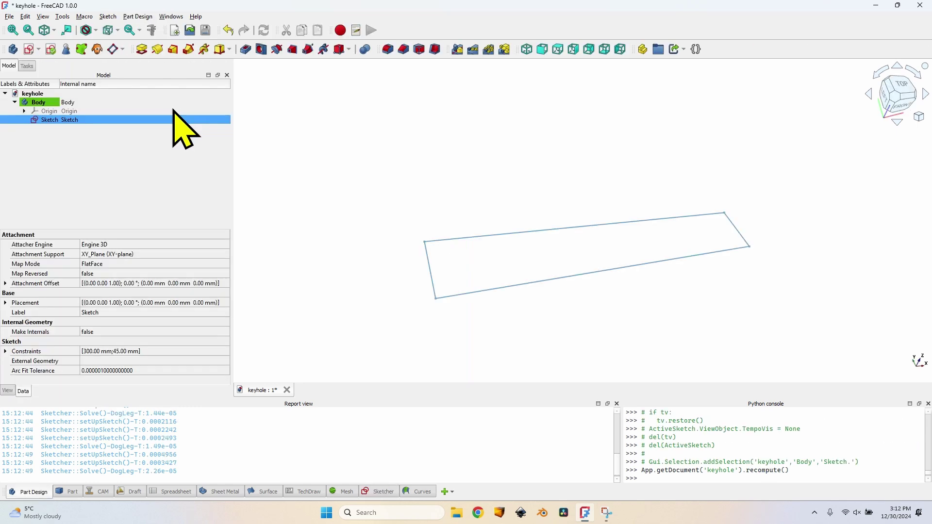
click(142, 49)
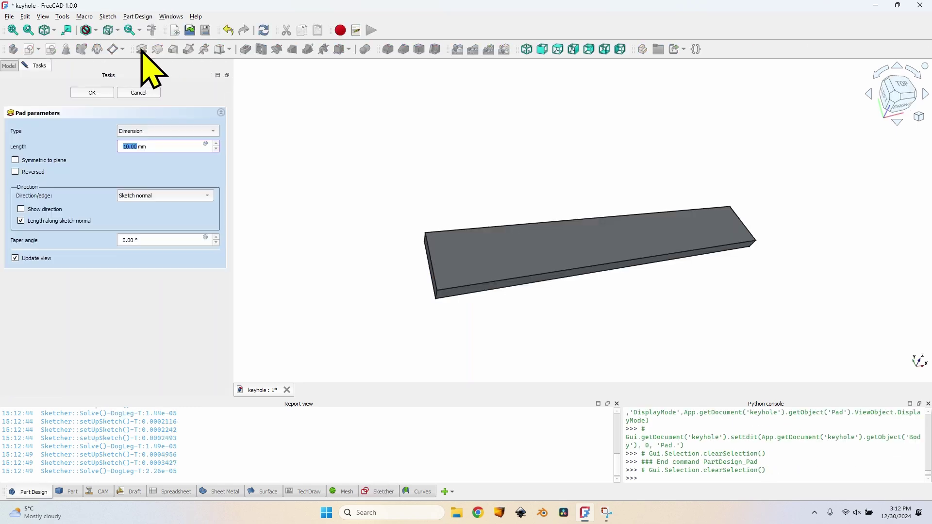
text(30)
key(Return)
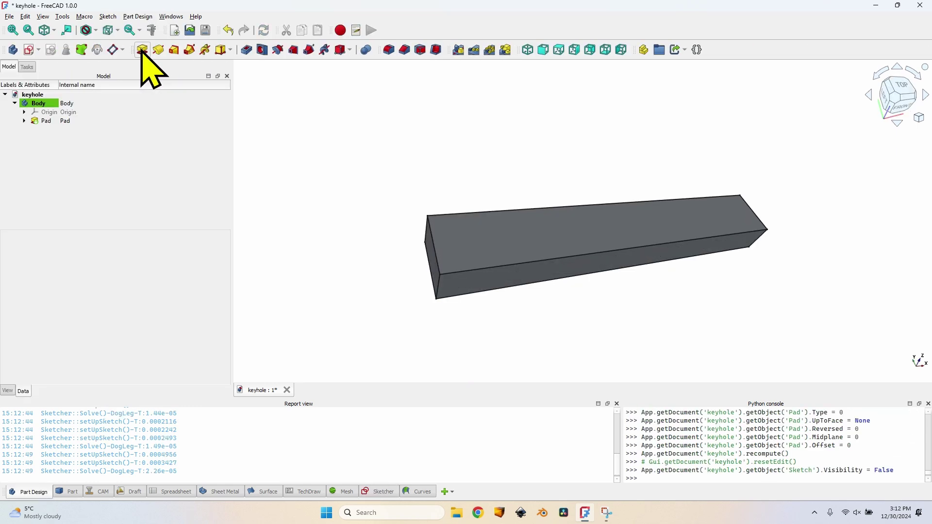
click(507, 243)
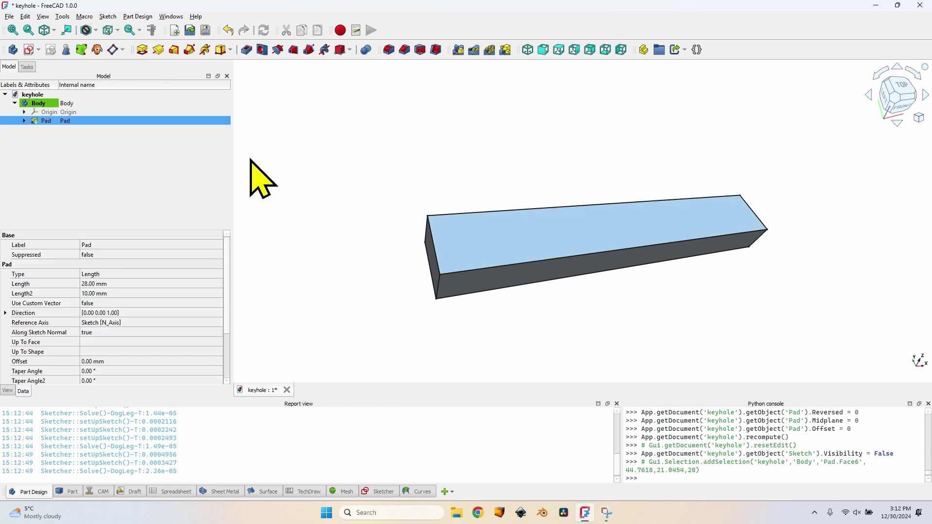
- Sketch a horizontal slot with 5 mm end radii on the slab's top face
click(30, 49)
scroll(588, 226, up, 2)
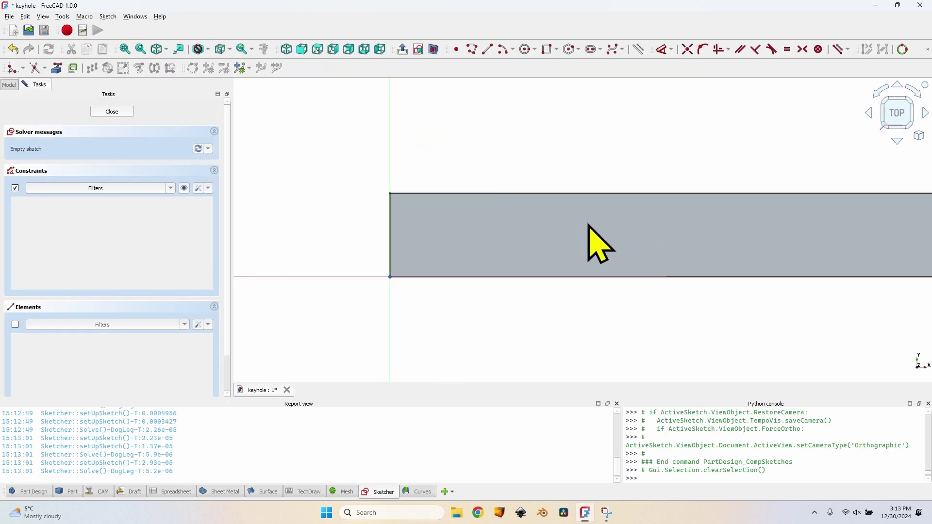
click(593, 49)
click(539, 237)
click(638, 238)
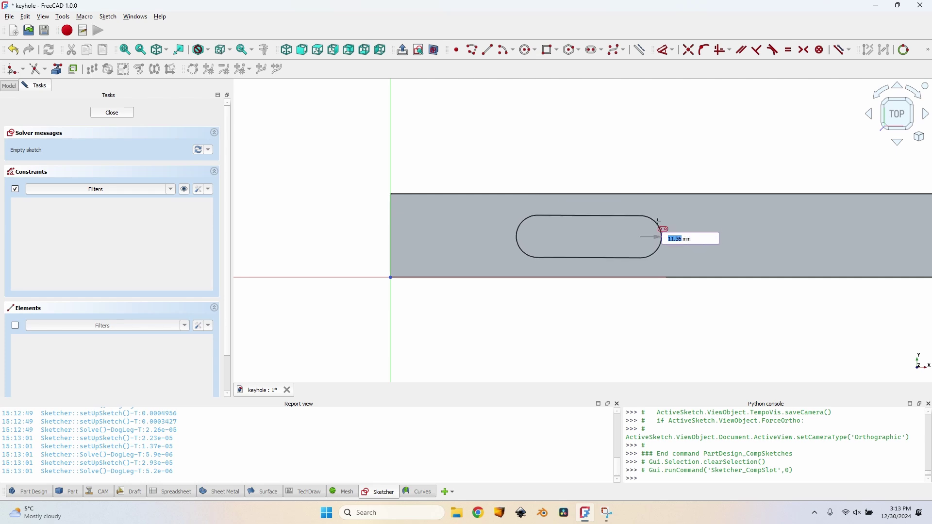
click(663, 229)
scroll(623, 233, up, 1)
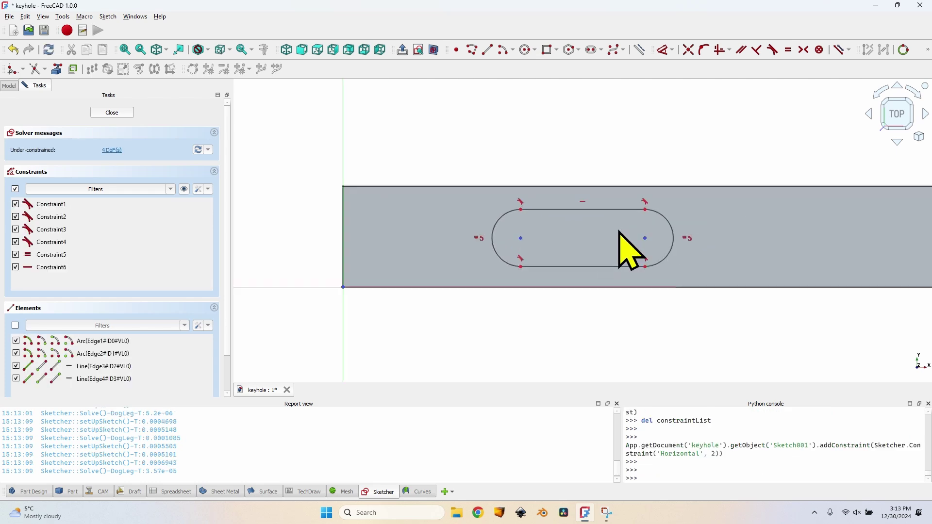
scroll(621, 232, up, 1)
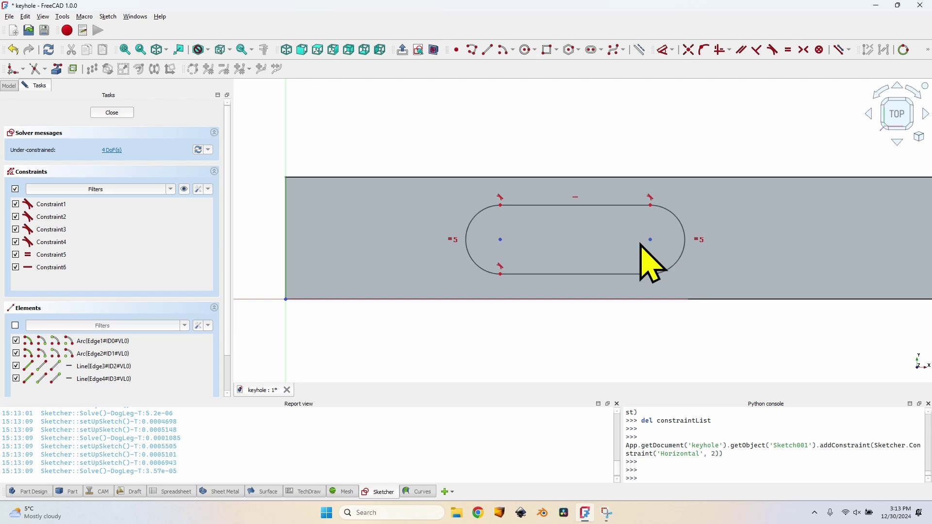
- Constrain the slot's two arc centres 35 mm apart horizontally
click(501, 239)
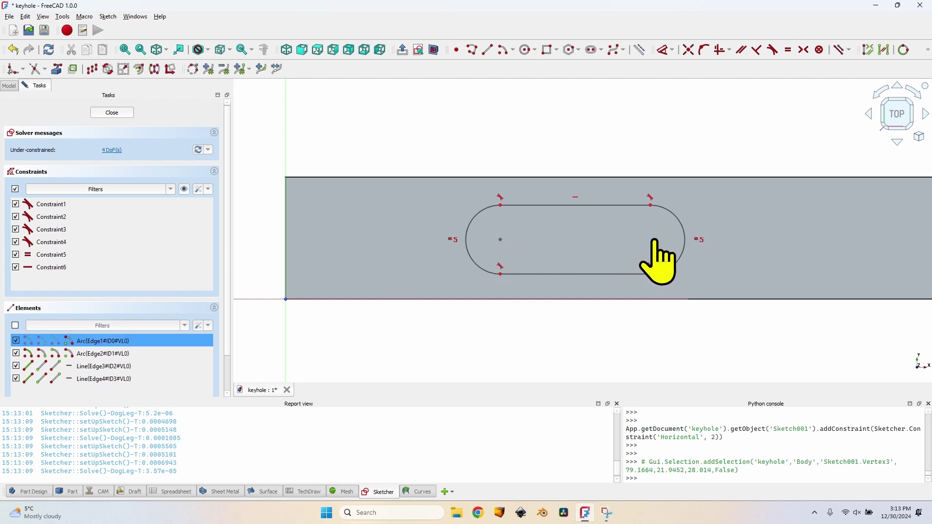
click(653, 240)
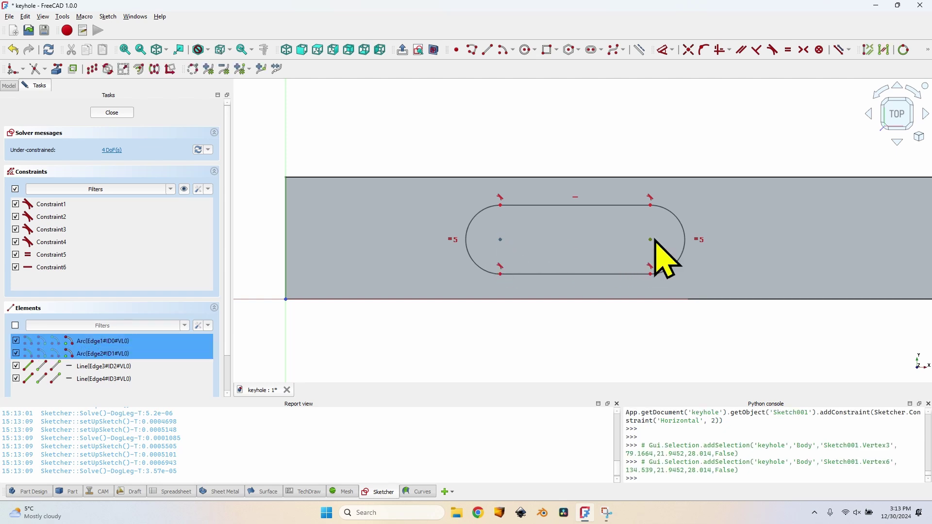
key(l)
key(h)
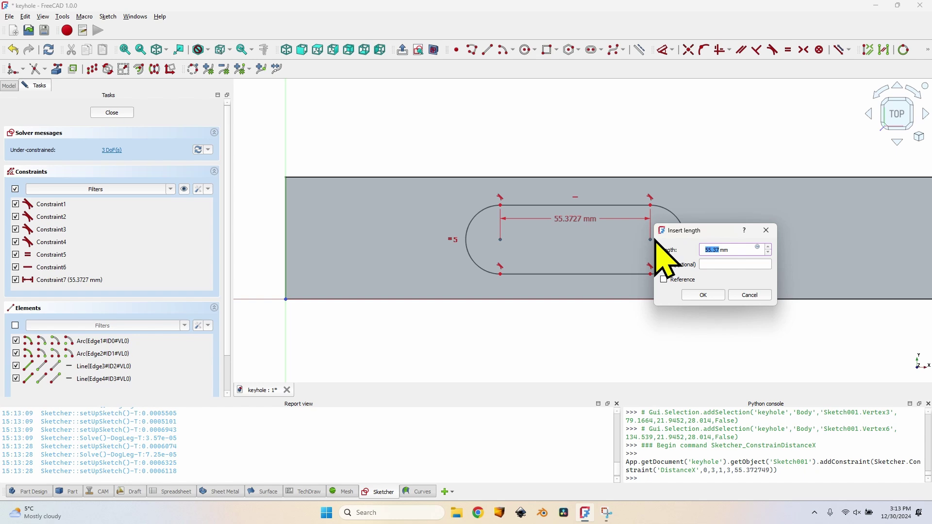
text(35)
key(Return)
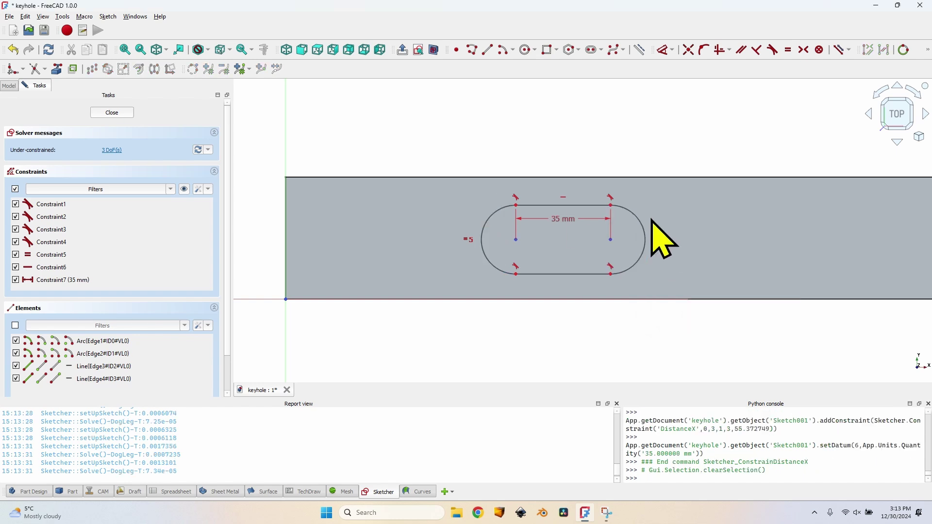
- Give the slot's right end arc a 6.35 mm radius
click(643, 229)
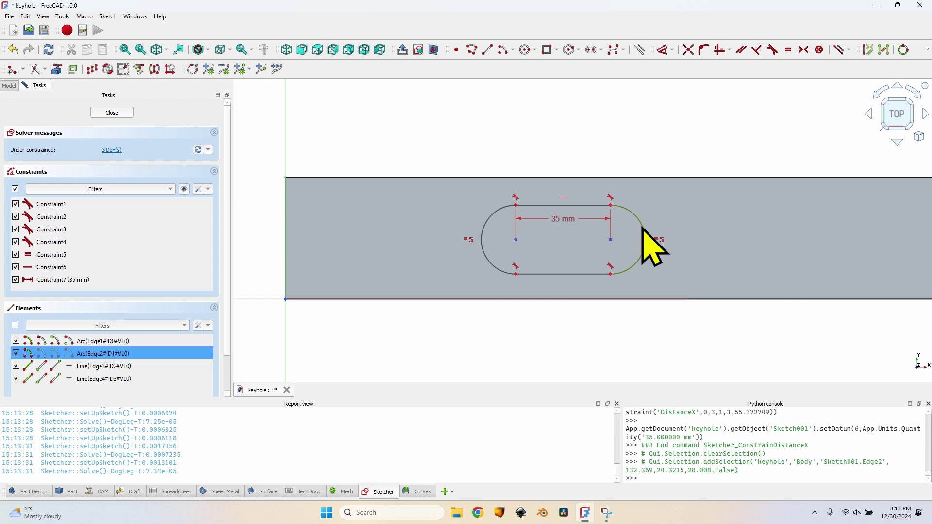
key(k)
key(r)
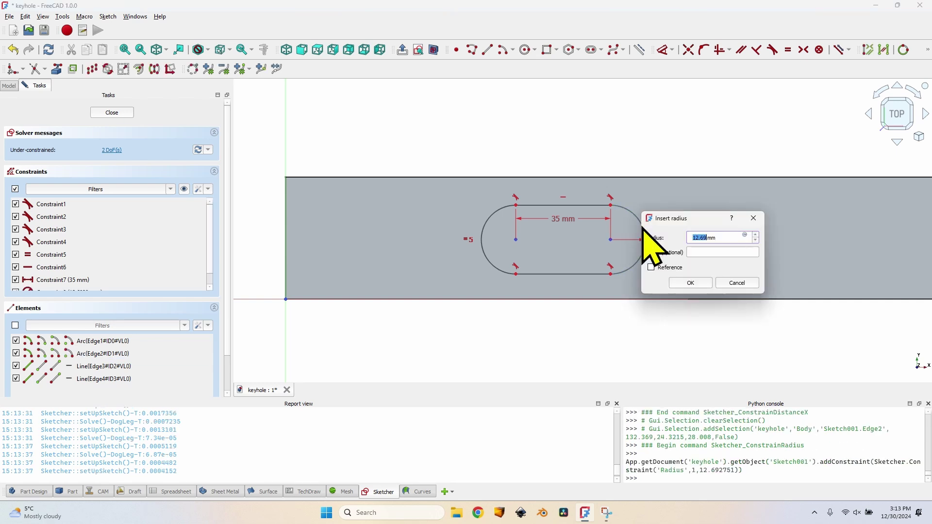
text(6.35)
key(Return)
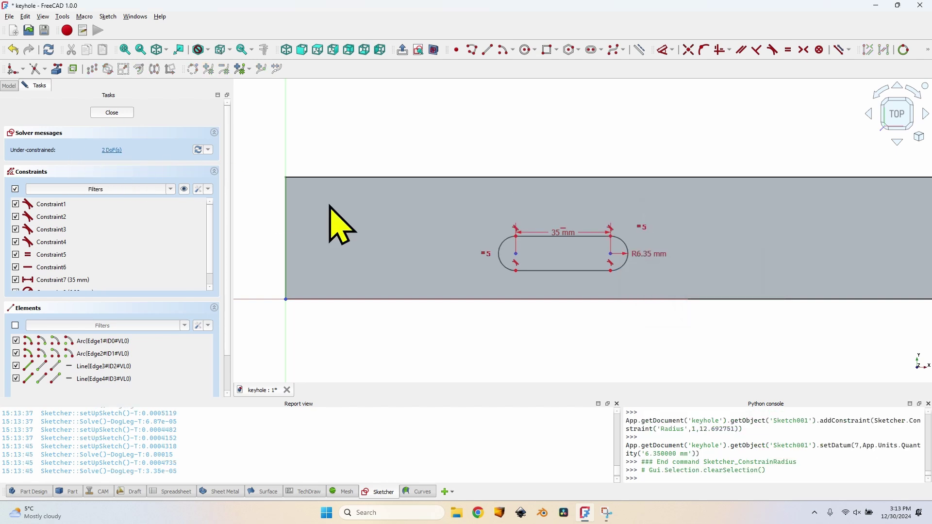
- Place the left arc centre 22.5 mm above the bottom edge and 100 mm from the left
drag(516, 259, 505, 235)
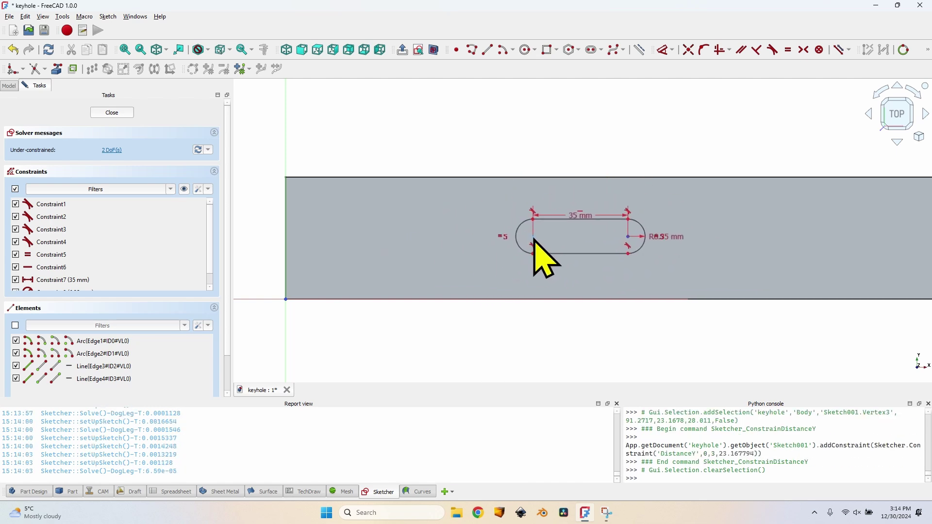
click(534, 239)
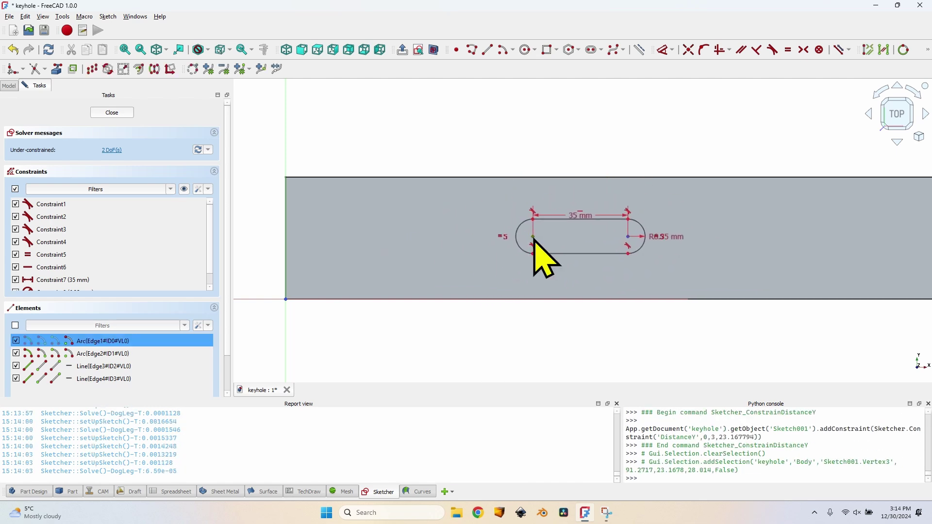
key(i)
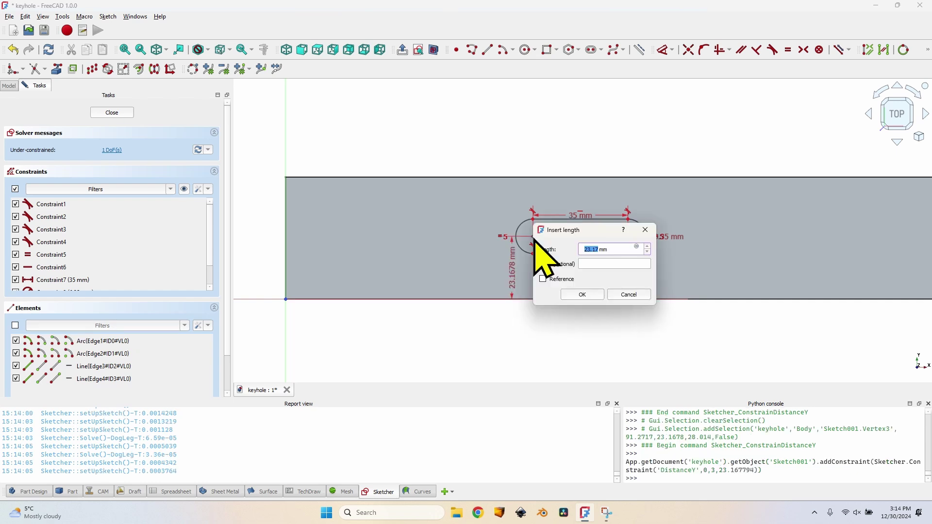
text(22.)
key(Return)
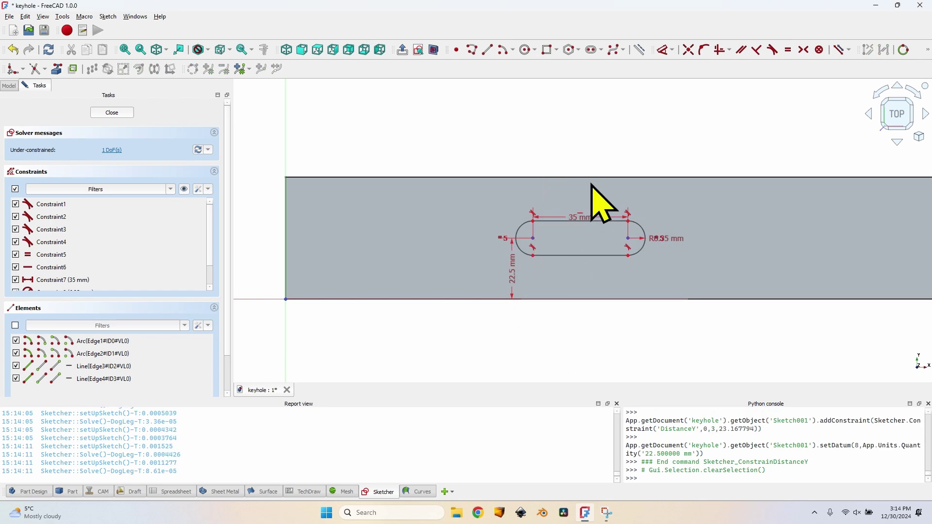
click(534, 239)
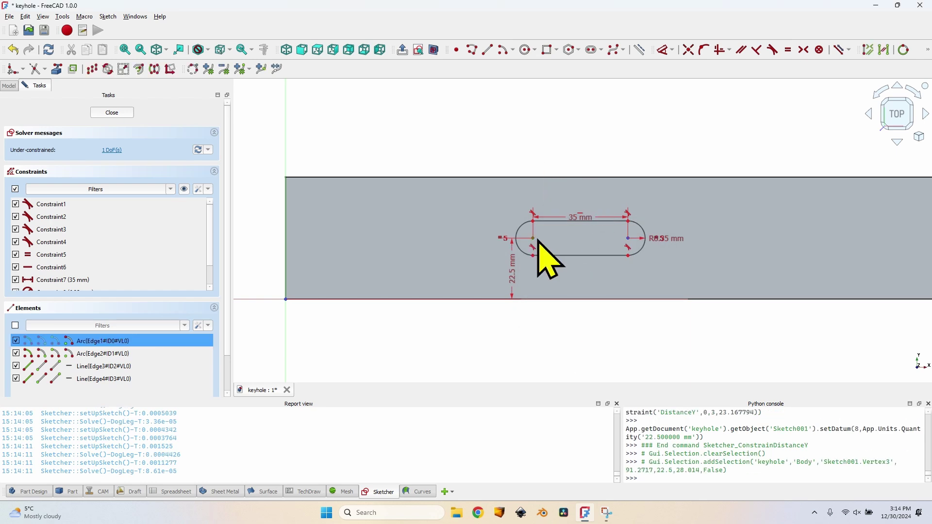
key(l)
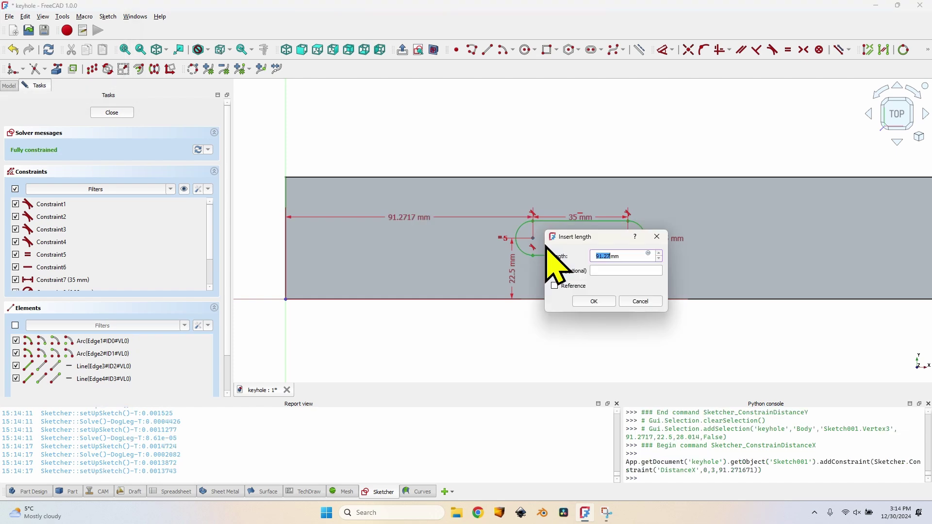
text(100)
key(Return)
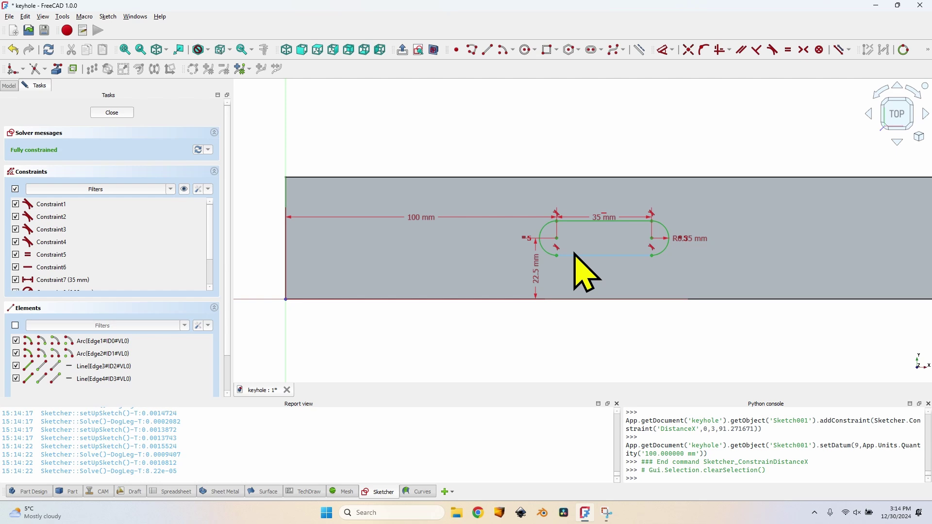
- Close the slot sketch and cut it into the block's top as a pocket
click(112, 113)
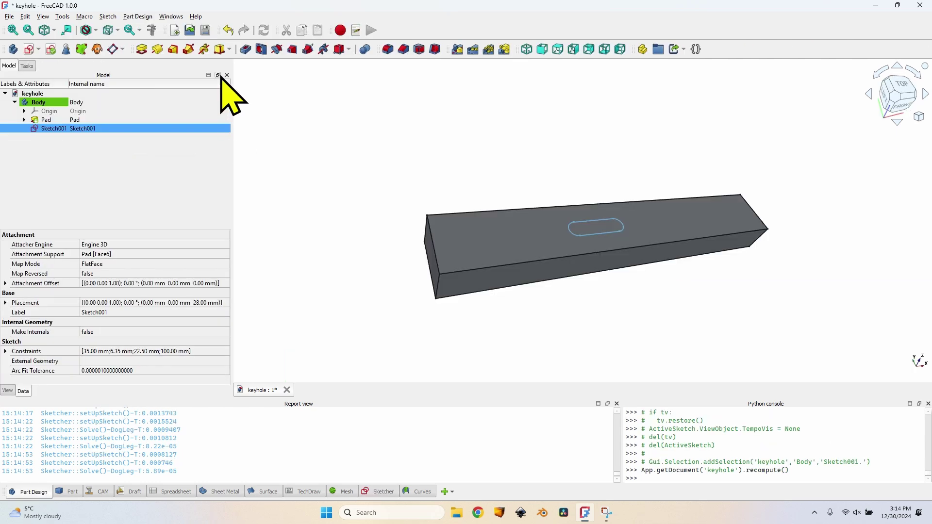
click(246, 50)
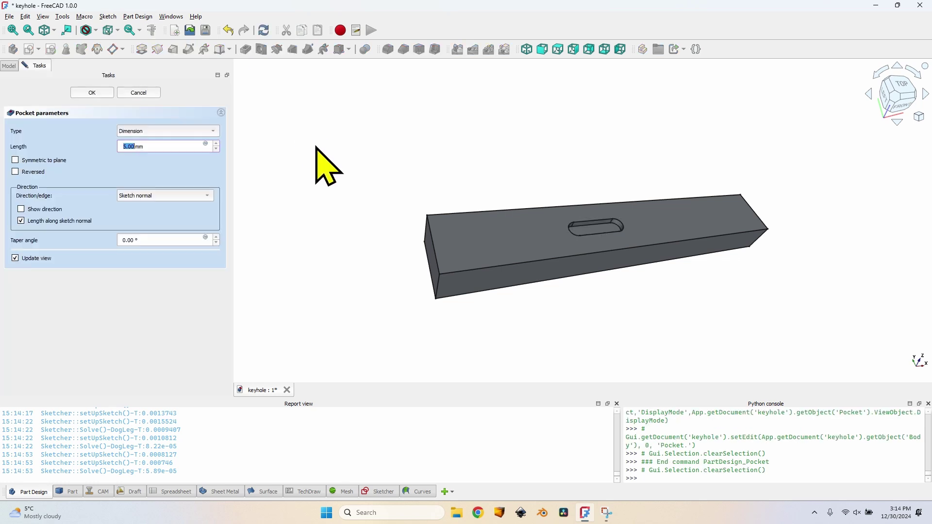
key(Return)
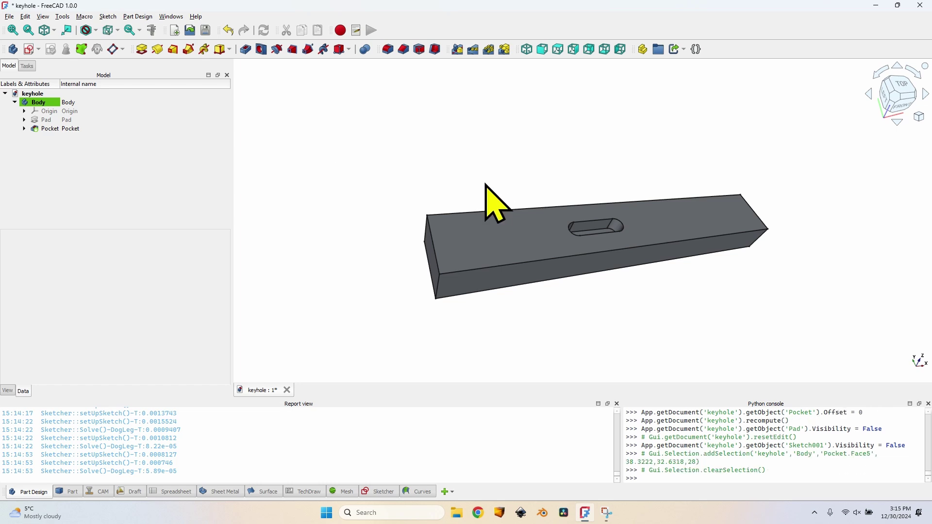
- On a new top-face sketch, reference the slot's left arc and draw a matching construction circle
click(516, 242)
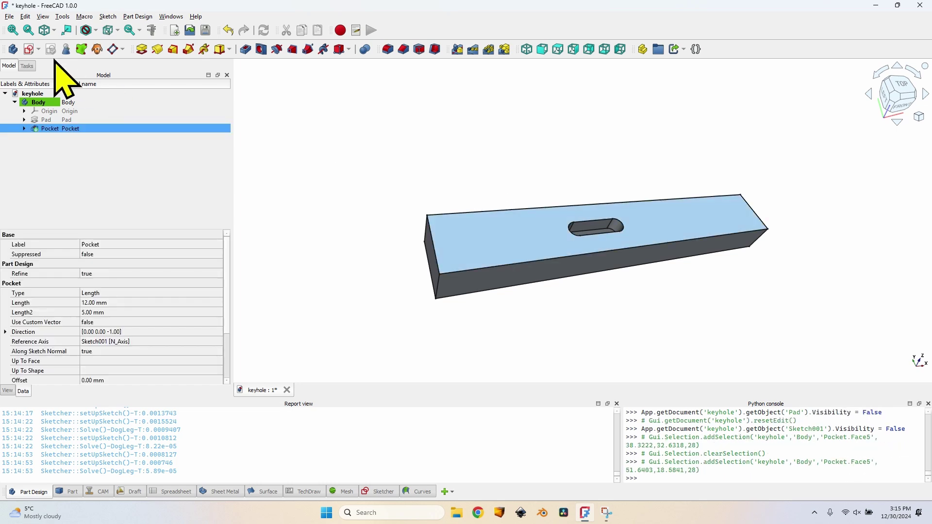
click(31, 49)
scroll(622, 235, up, 5)
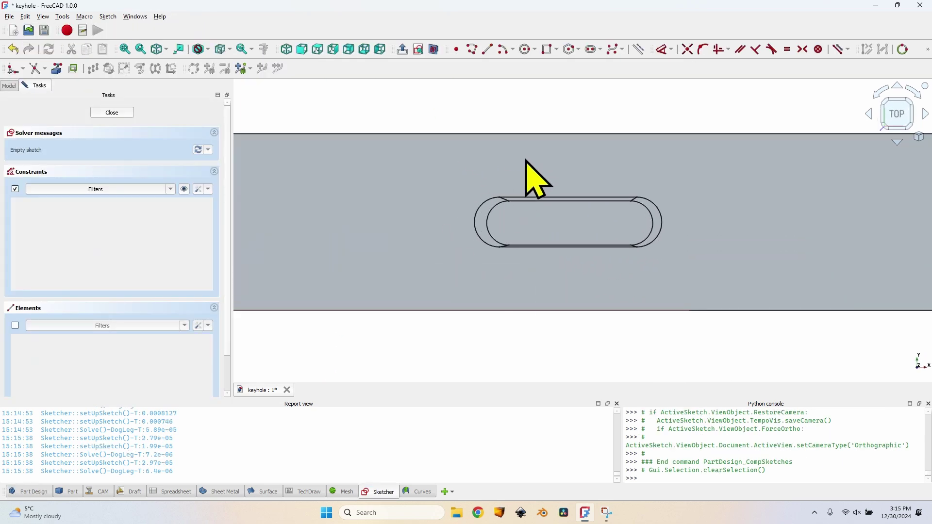
click(56, 69)
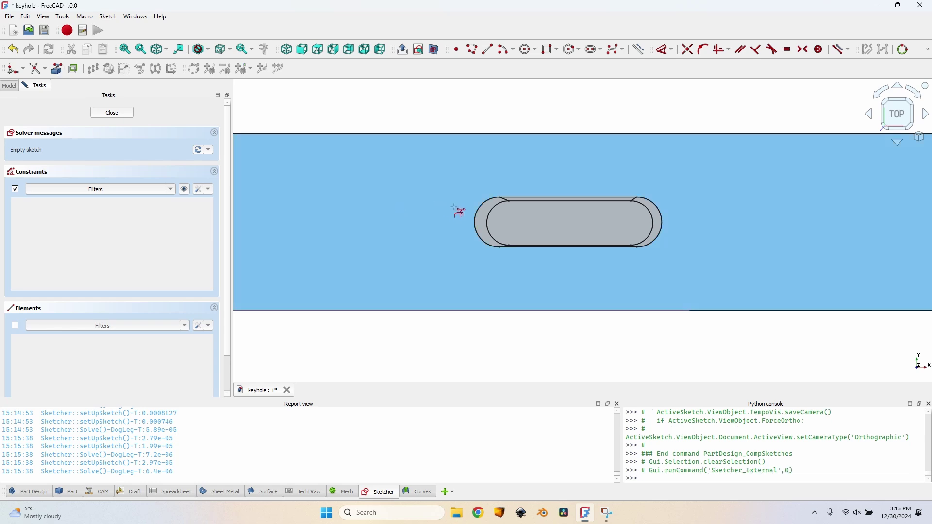
click(482, 208)
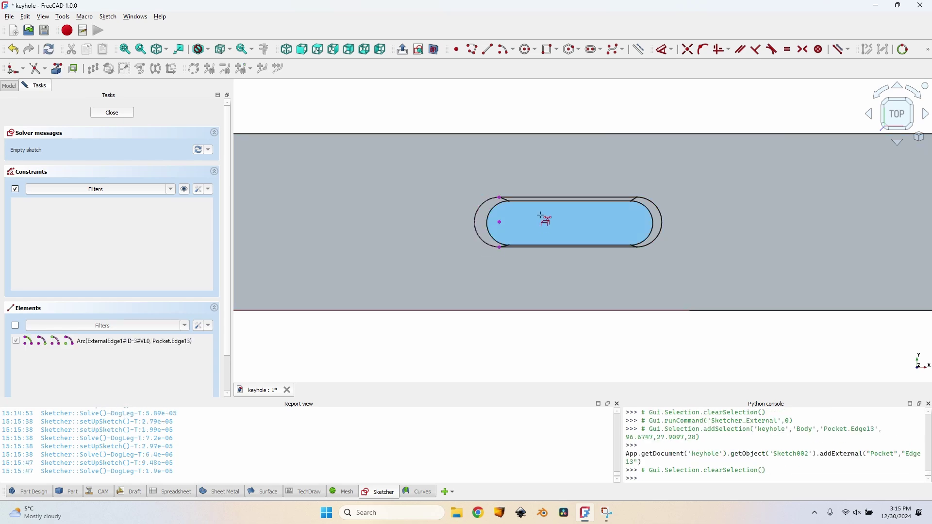
click(528, 49)
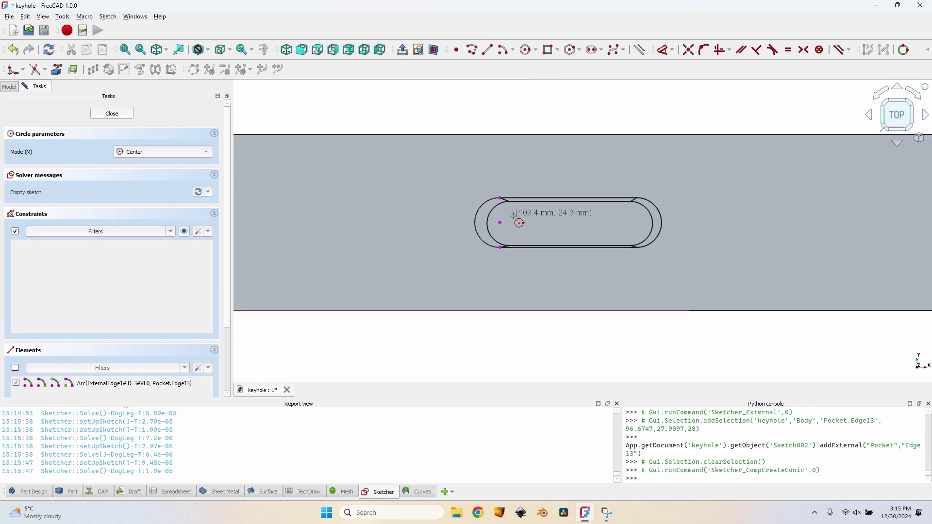
click(503, 223)
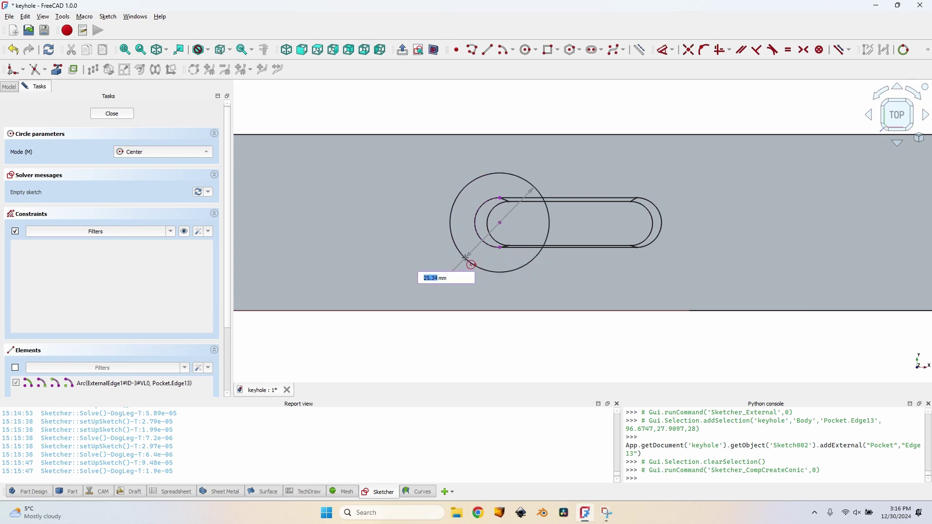
click(467, 258)
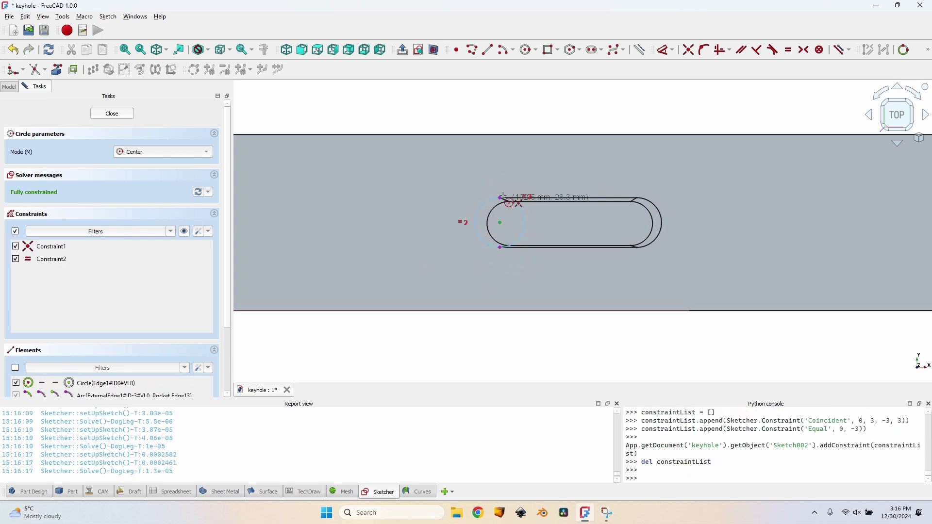
key(g)
key(n)
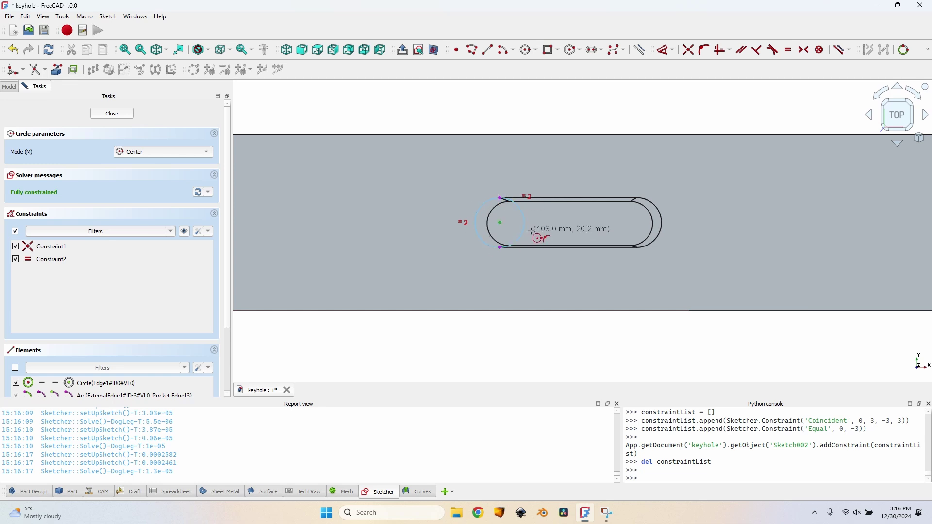
- Close the circle sketch and reopen the slot sketch Sketch001 inside the Pocket
click(112, 113)
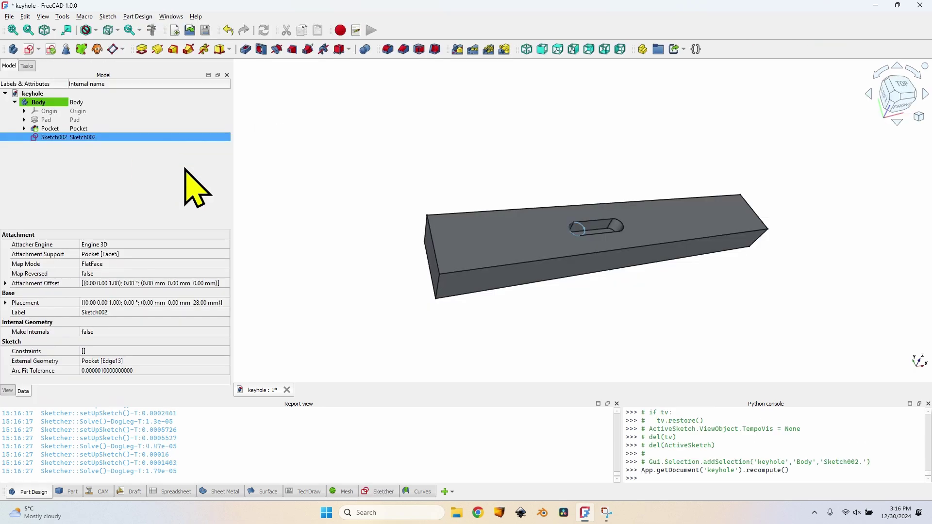
click(24, 128)
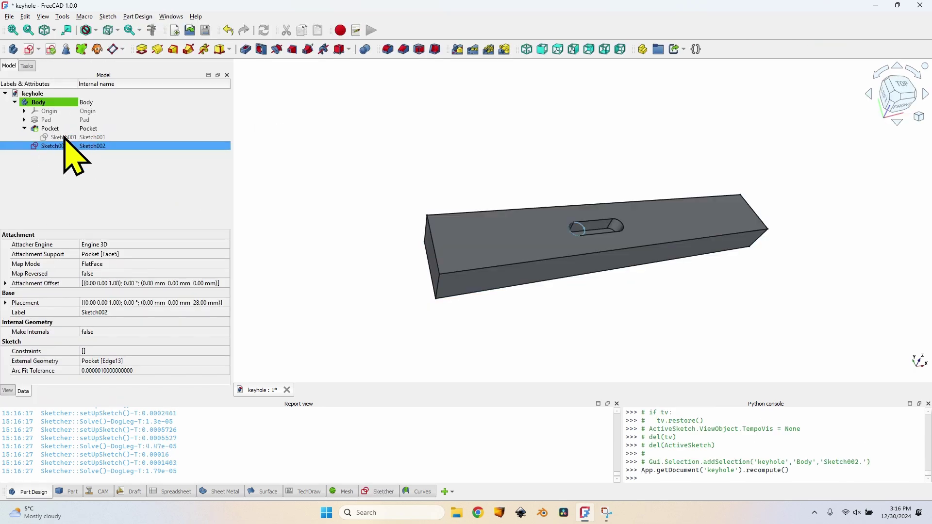
double_click(63, 137)
scroll(595, 226, up, 5)
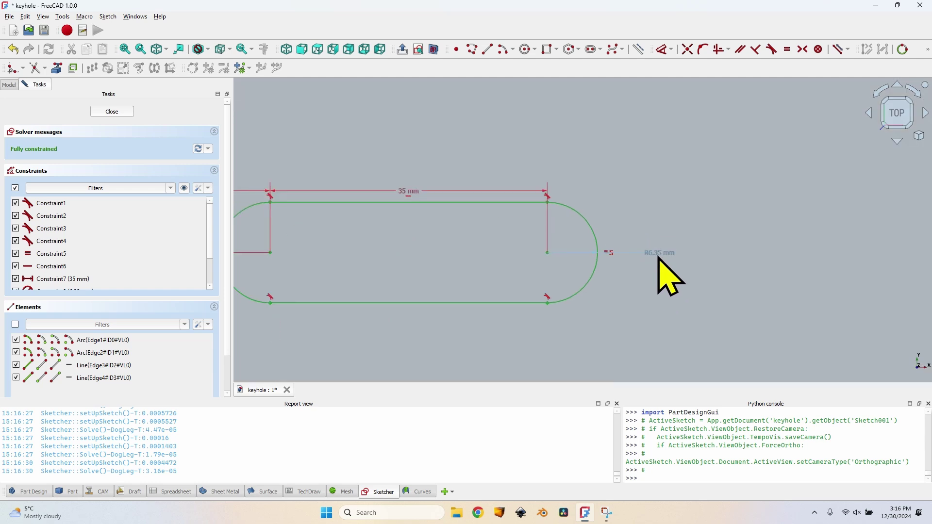
- Replace the slot arc's R6.35 radius constraint with a 6.35 mm diameter
click(660, 257)
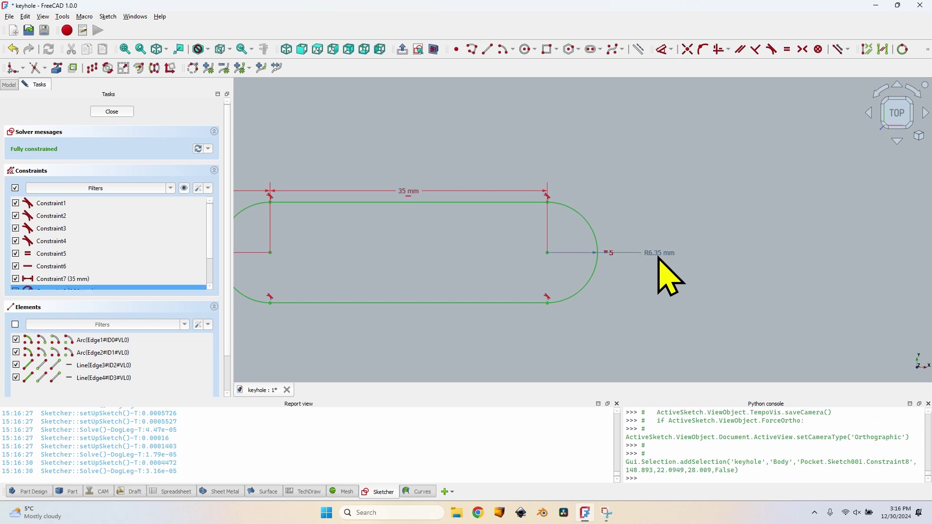
key(Delete)
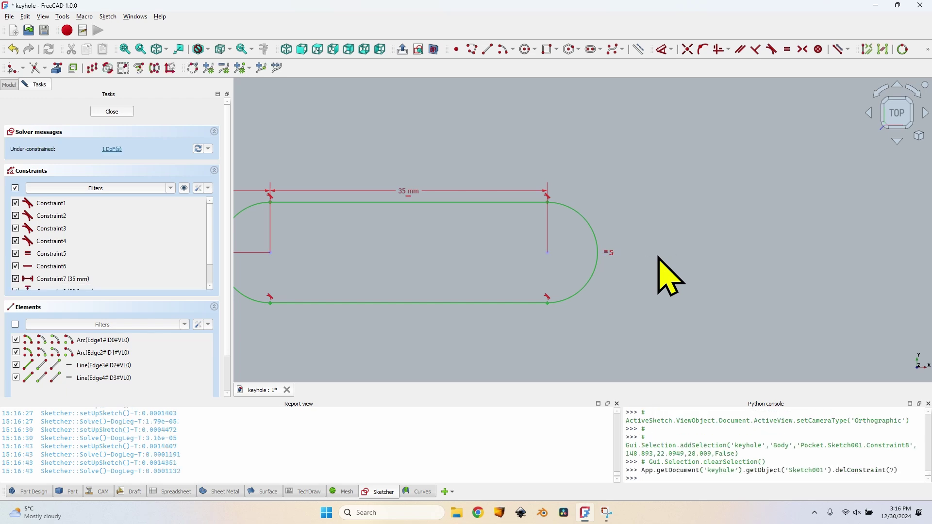
click(599, 267)
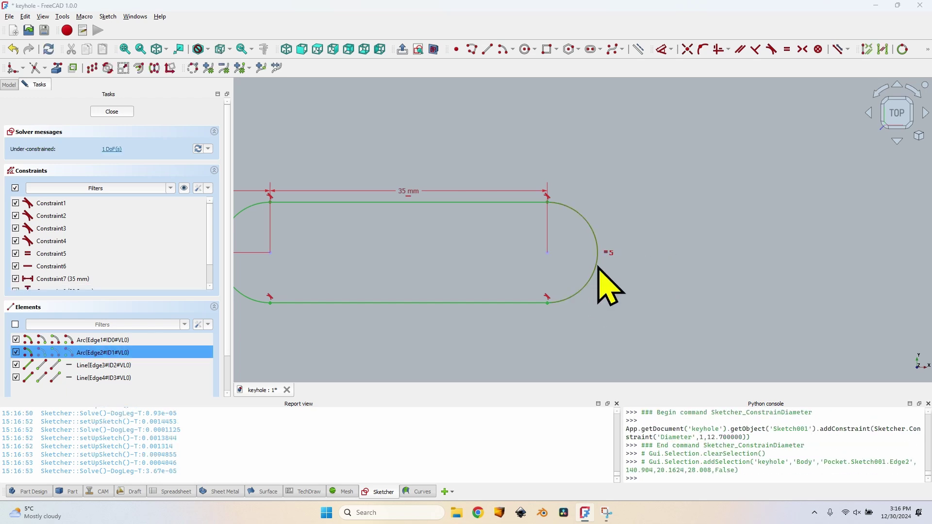
key(k)
key(o)
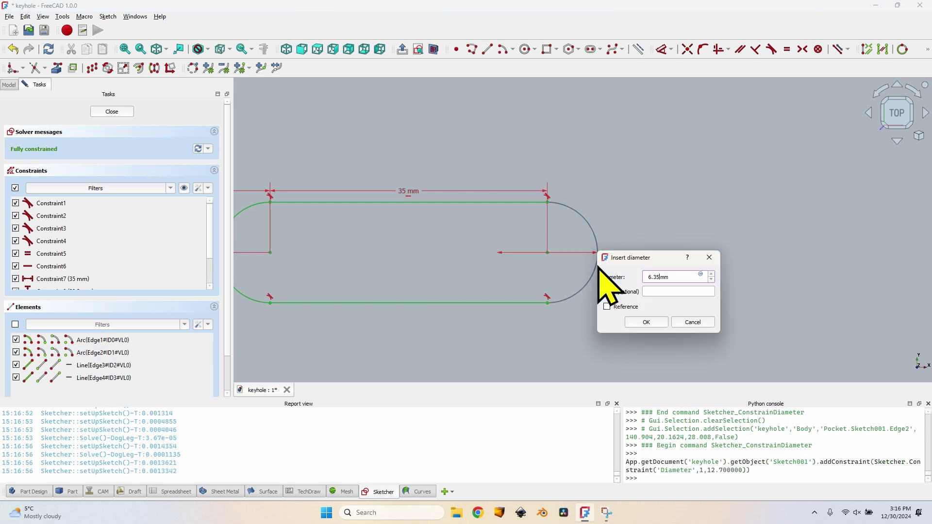
key(Return)
- Close the slot sketch and reopen Sketch002, zoomed on the slot's left end
click(111, 112)
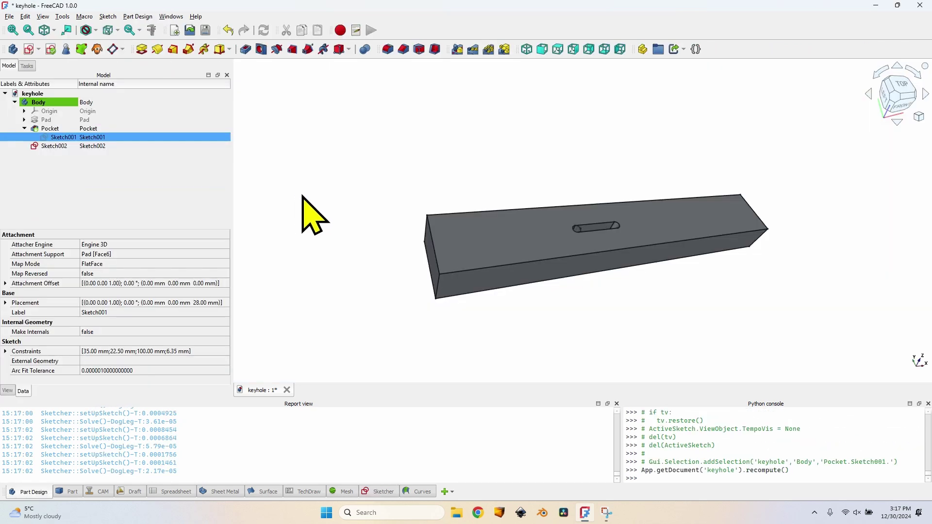
double_click(56, 146)
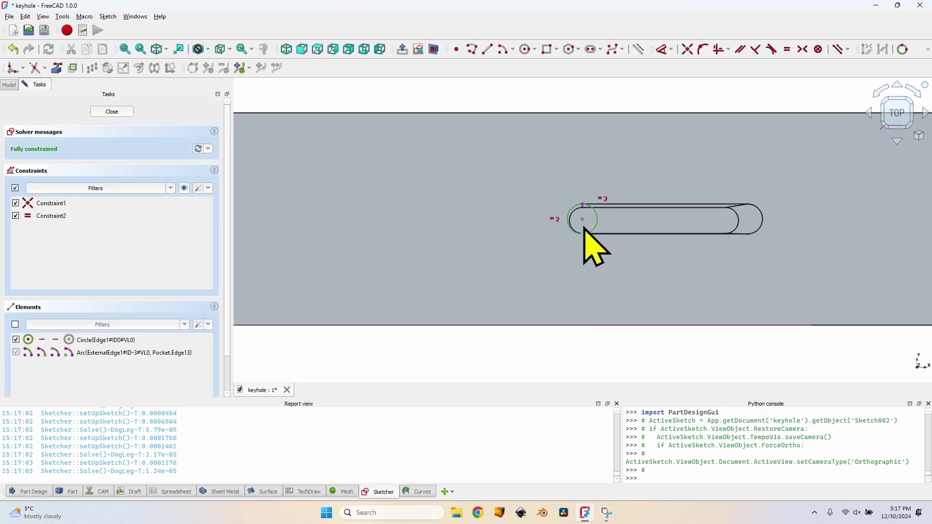
mouse_move(588, 224)
middle_down()
mouse_move(537, 198)
mouse_move(516, 206)
mouse_move(544, 201)
mouse_move(529, 208)
mouse_move(520, 271)
middle_up()
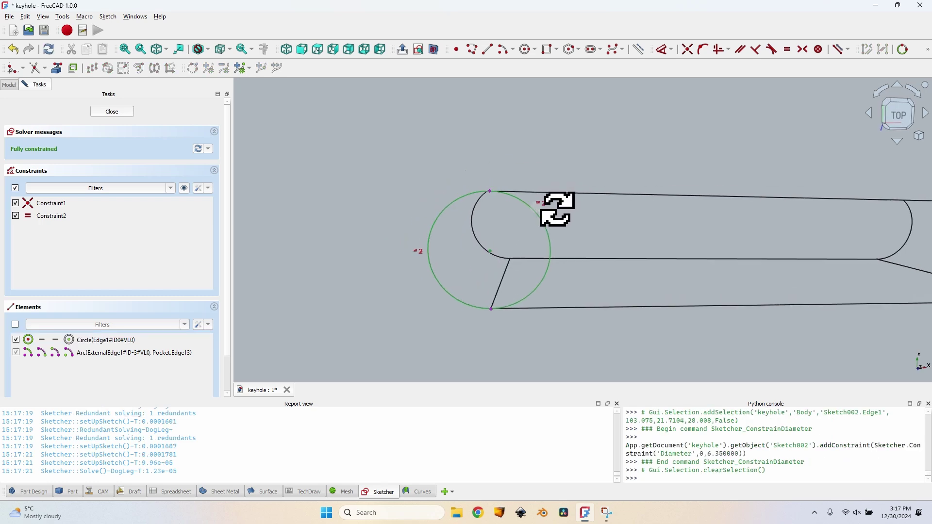
middle_drag(557, 210, 542, 216)
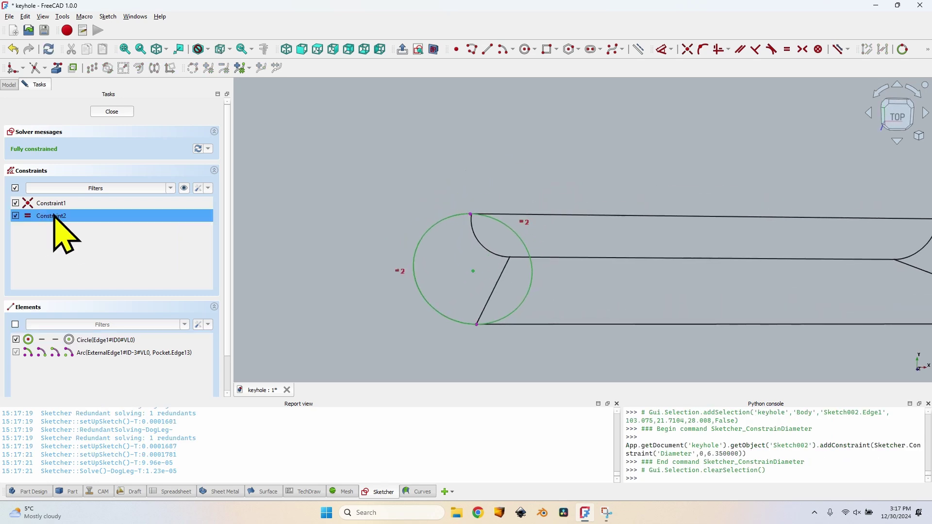
- Replace the old circle with a 12.7 mm diameter circle centred on the left arc centre
click(533, 283)
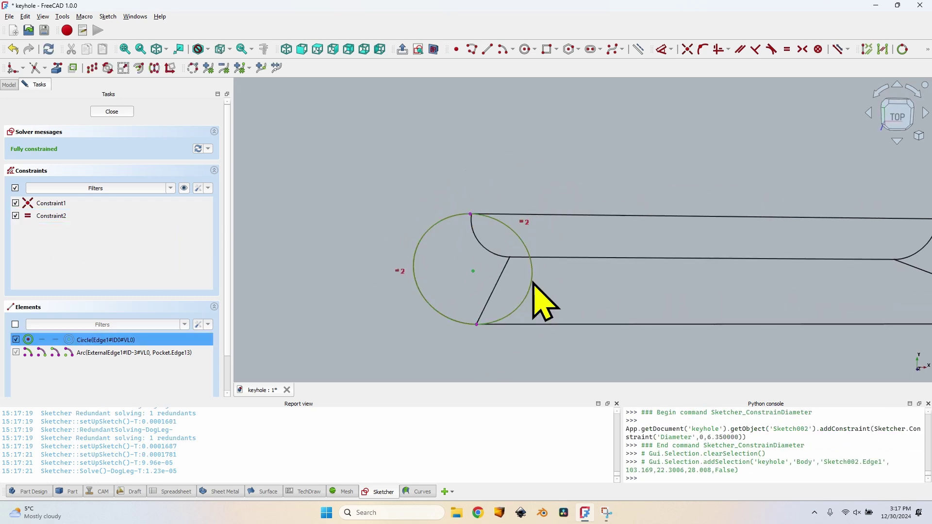
key(Delete)
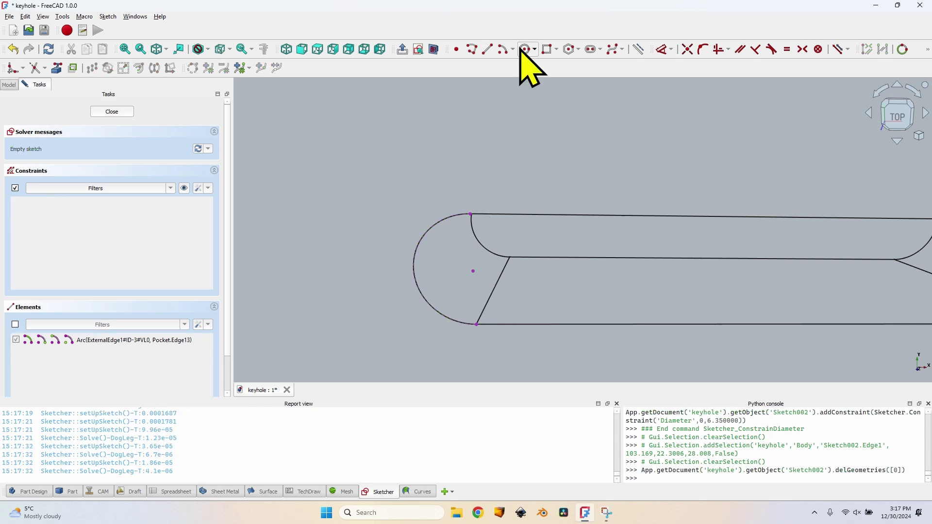
click(527, 49)
click(474, 271)
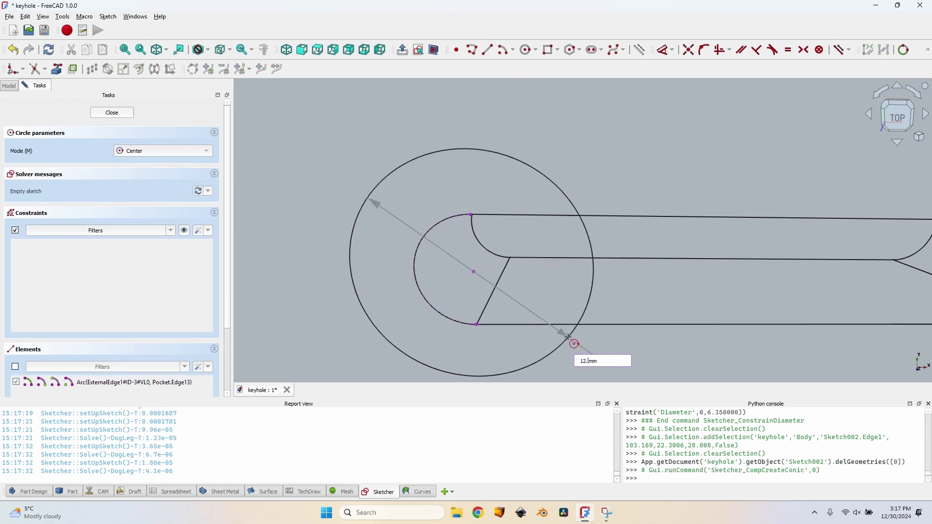
click(568, 336)
scroll(620, 244, down, 4)
mouse_move(620, 243)
middle_down()
mouse_move(639, 208)
mouse_move(633, 202)
middle_up()
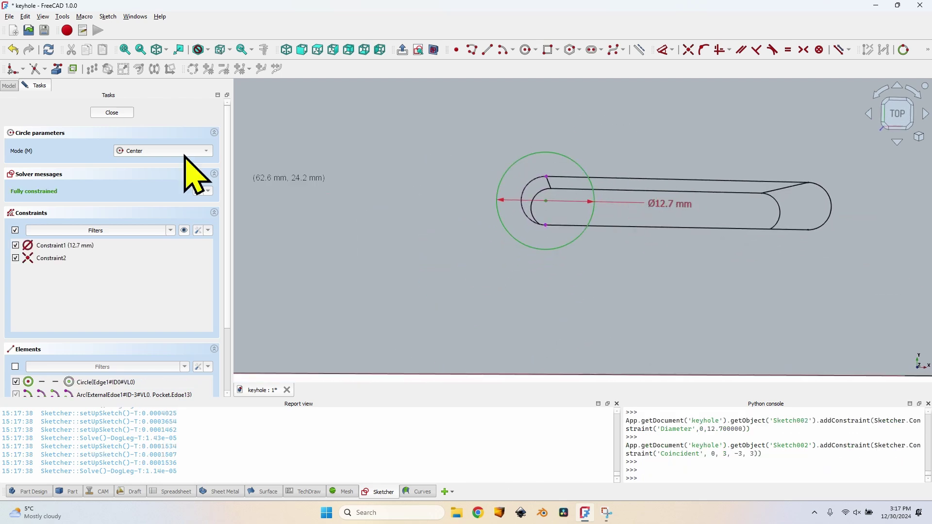
- Pocket the 12.7 mm circle sketch 12 mm deep as Pocket001 and inspect the keyhole
click(113, 112)
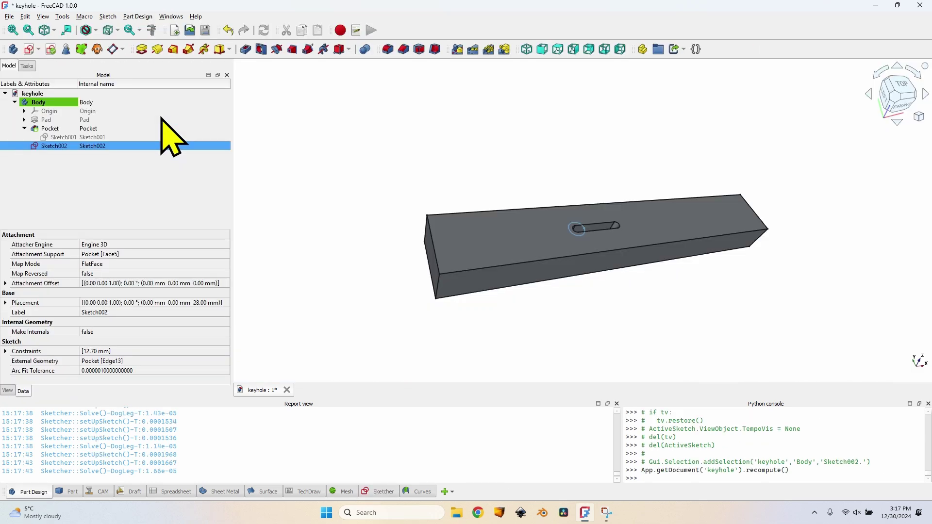
click(245, 50)
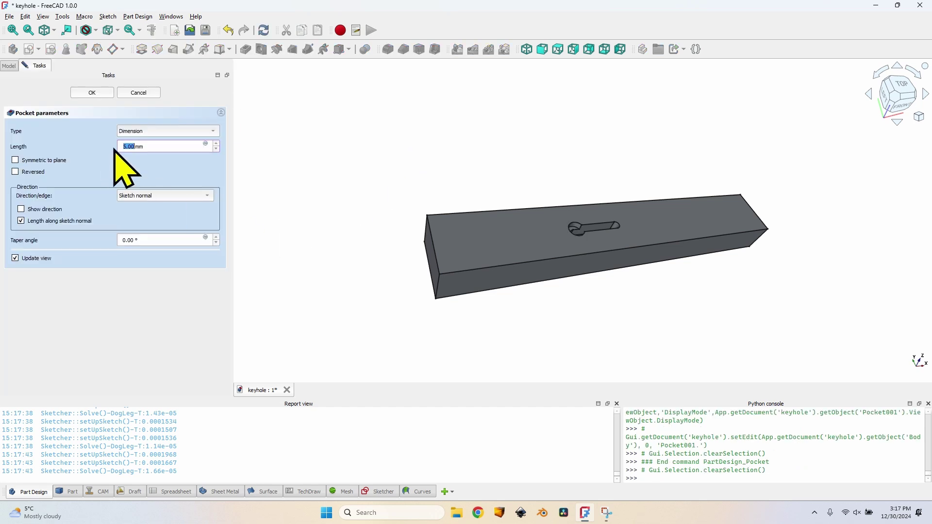
key(Return)
scroll(613, 239, up, 5)
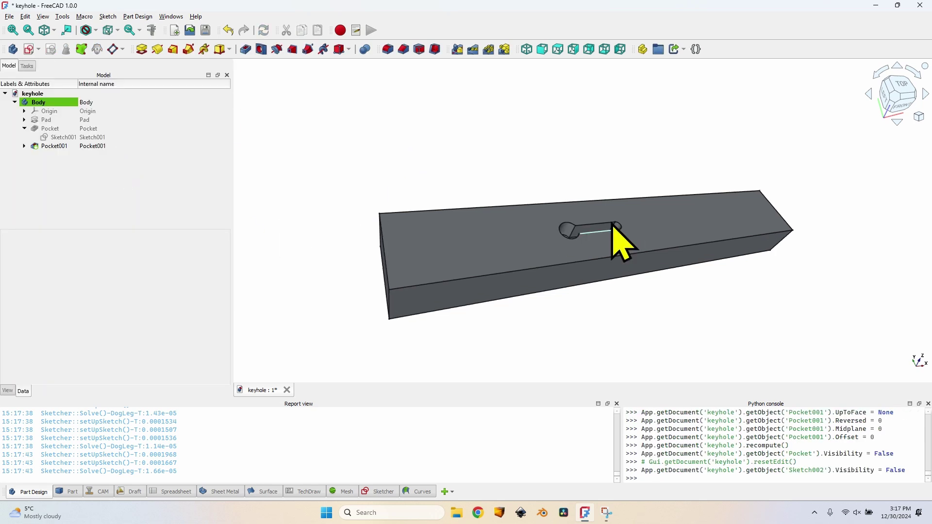
middle_drag(607, 228, 501, 277)
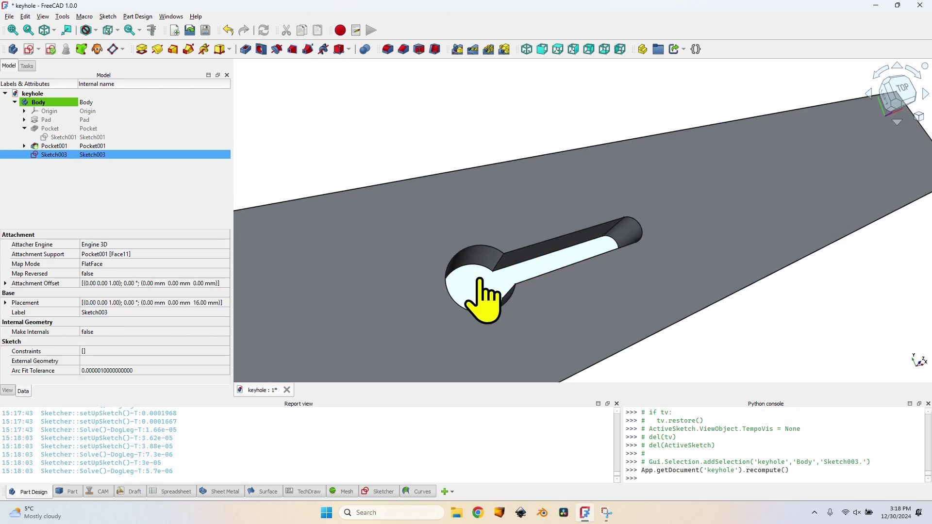
- Start a sketch on the keyhole floor face and reference both keyhole end arcs as external geometry
click(480, 281)
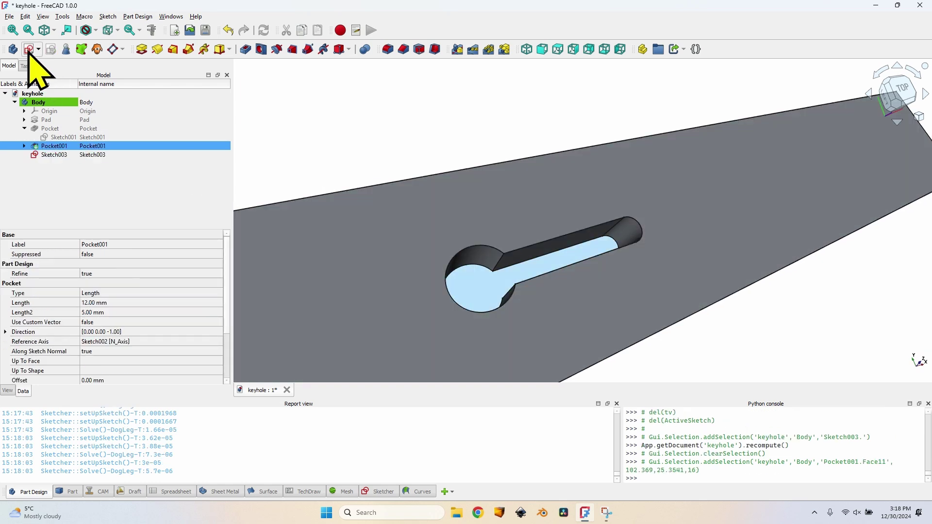
click(28, 49)
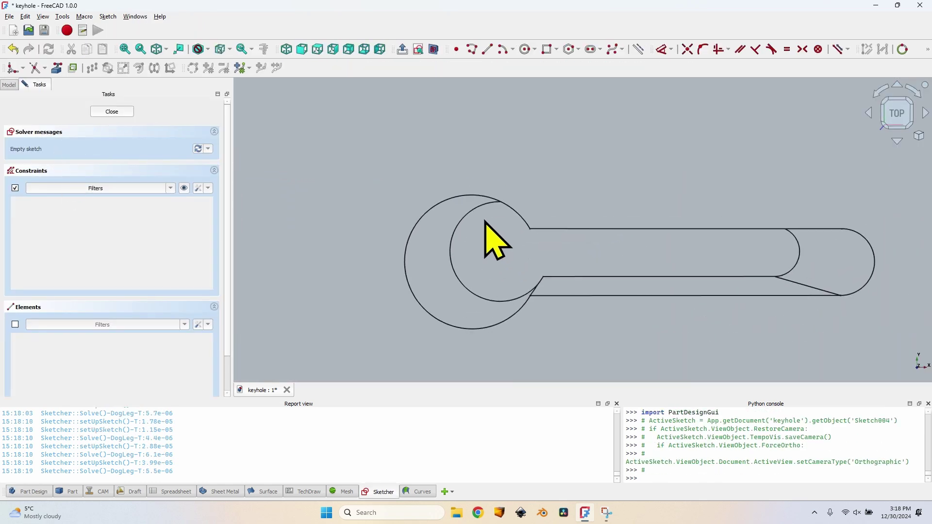
click(57, 67)
click(407, 248)
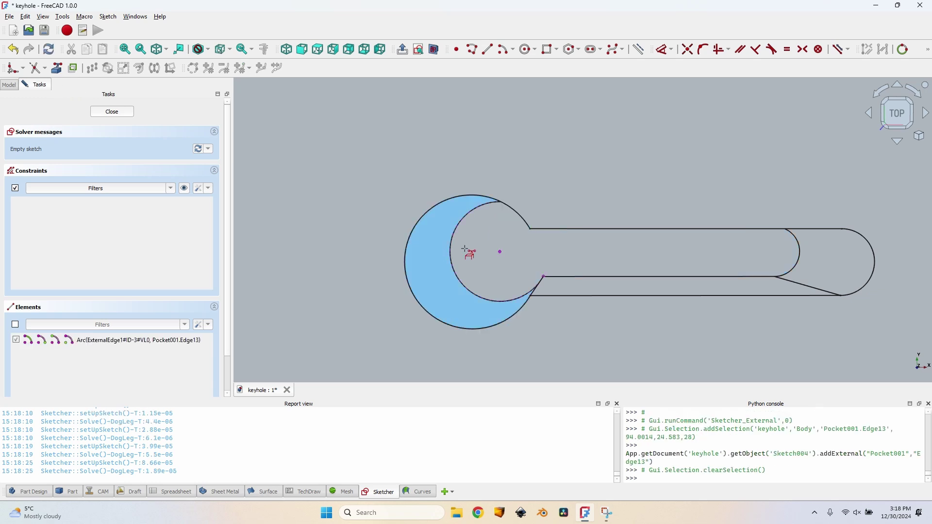
click(875, 274)
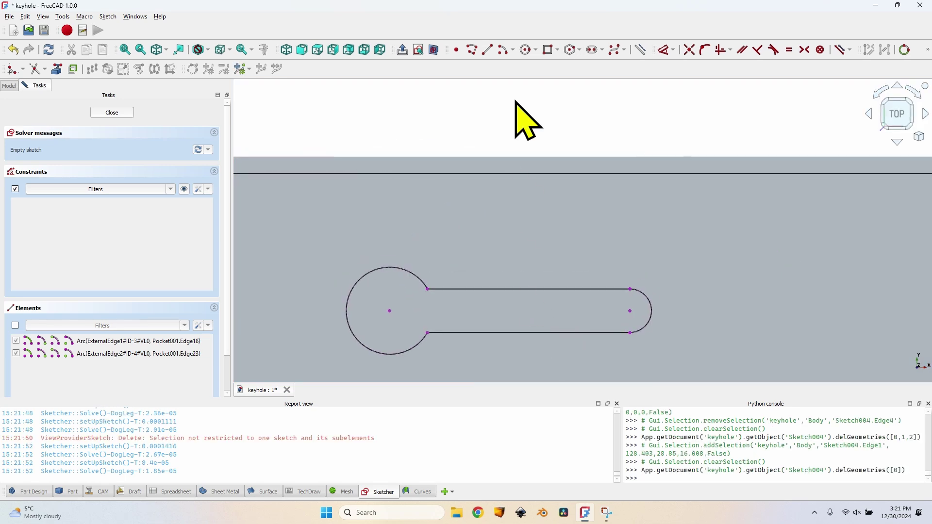
- Draw a slot from the right arc centre to the round end's centre
click(592, 50)
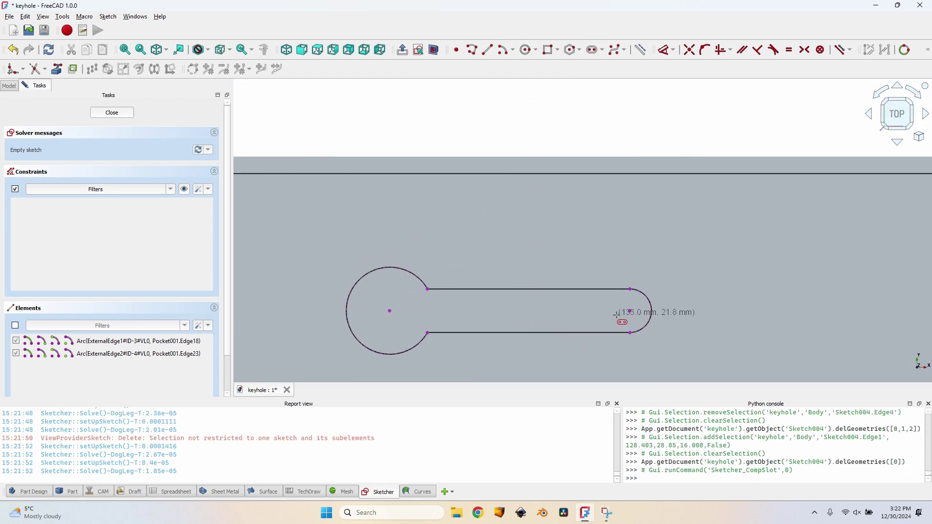
click(632, 315)
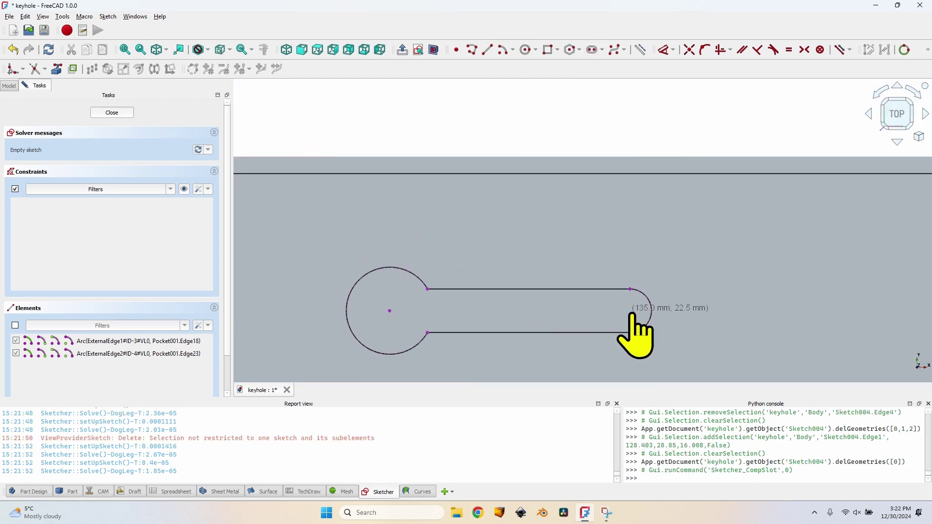
click(391, 311)
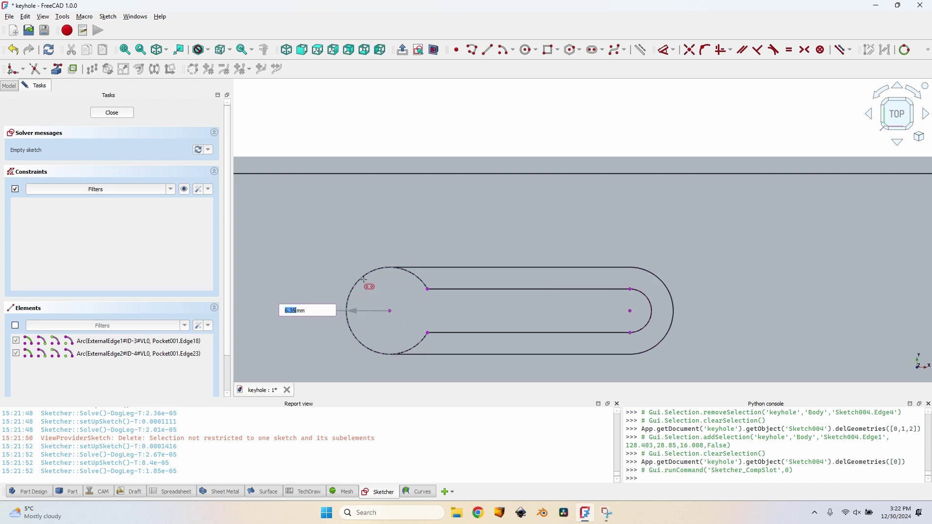
click(365, 280)
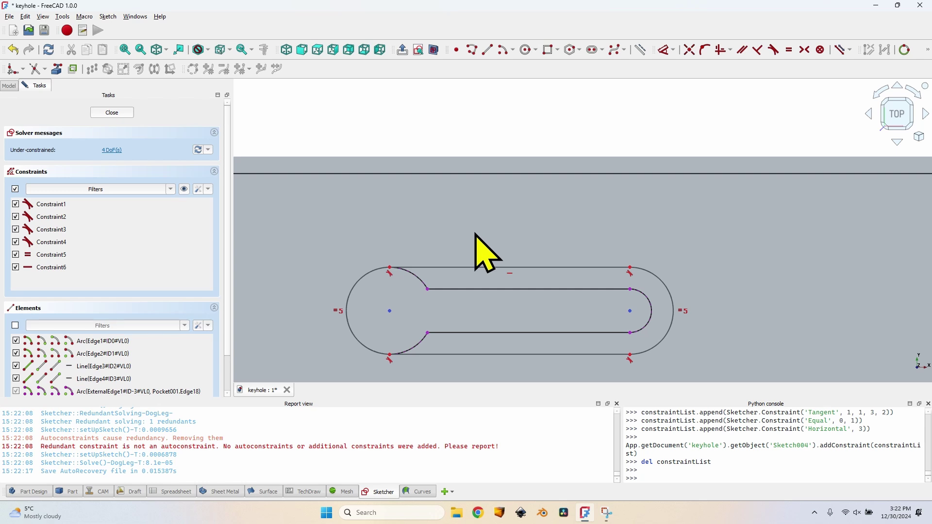
- Stretch the slot and make both its arc centres coincide with the keyhole's arc centres
mouse_move(485, 267)
mouse_down()
mouse_move(491, 250)
mouse_move(447, 240)
mouse_move(513, 244)
mouse_move(479, 244)
mouse_move(496, 229)
mouse_move(490, 243)
mouse_move(444, 239)
mouse_up()
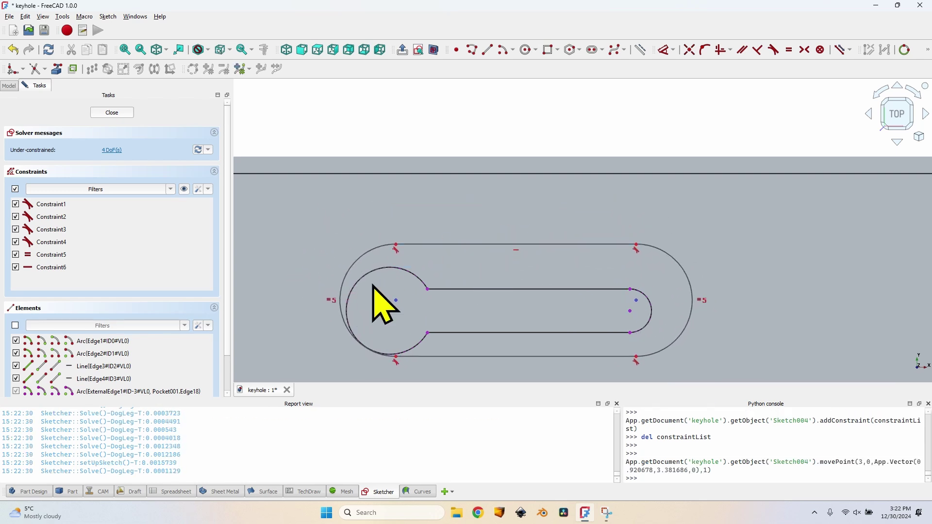
click(405, 316)
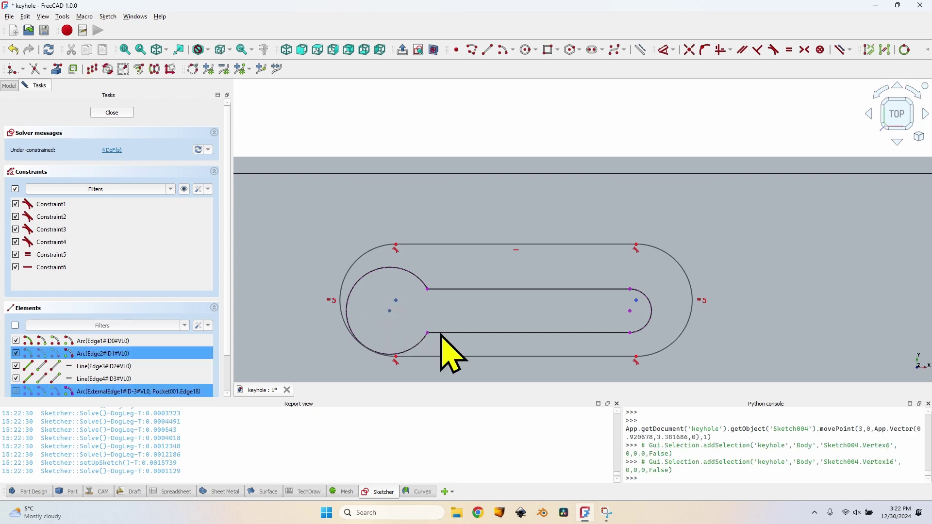
key(c)
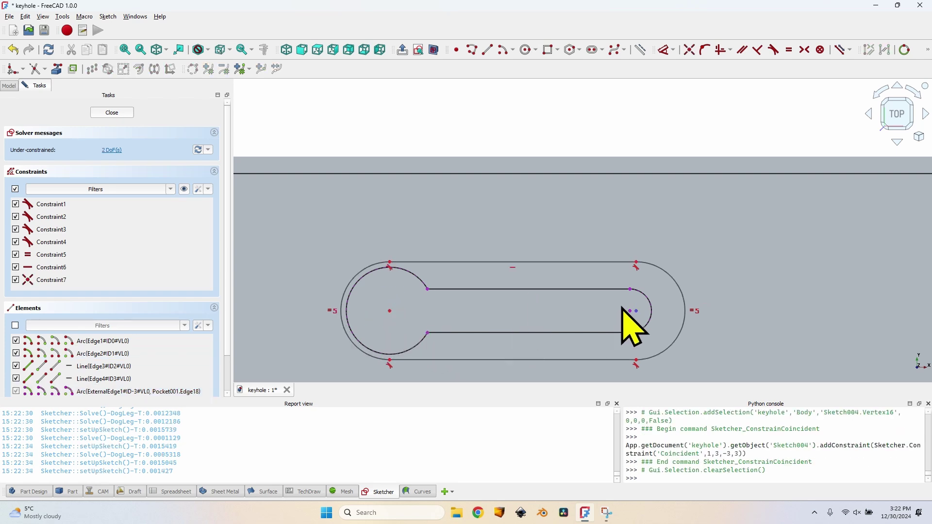
click(630, 314)
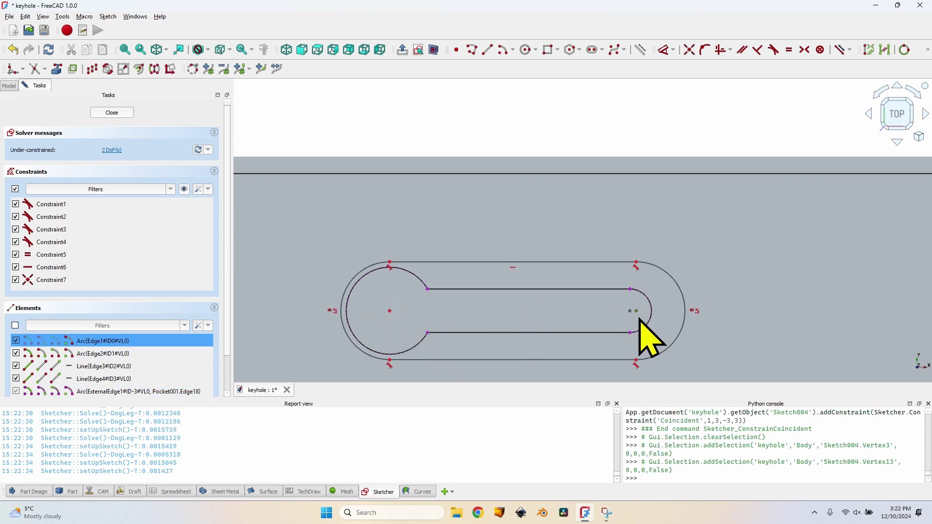
key(c)
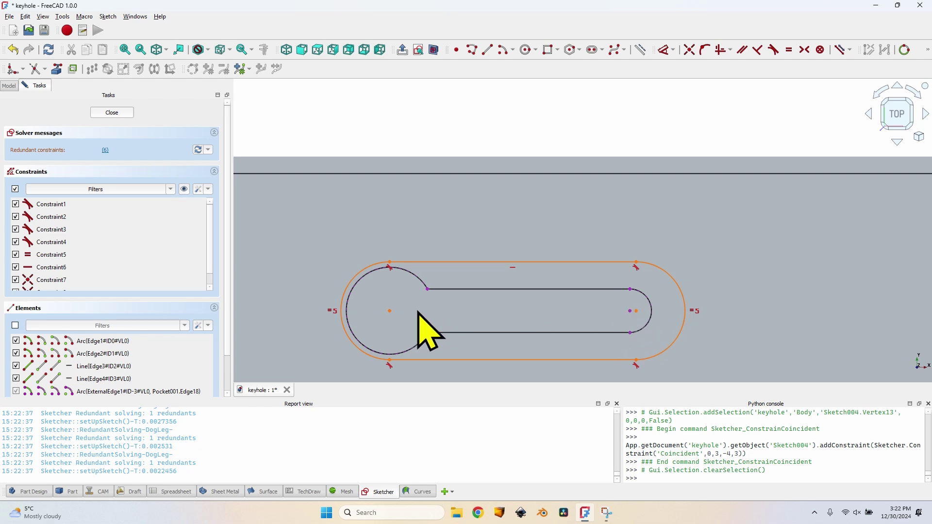
- Delete the redundant horizontal constraint and make the slot's left arc equal the keyhole circle
click(516, 269)
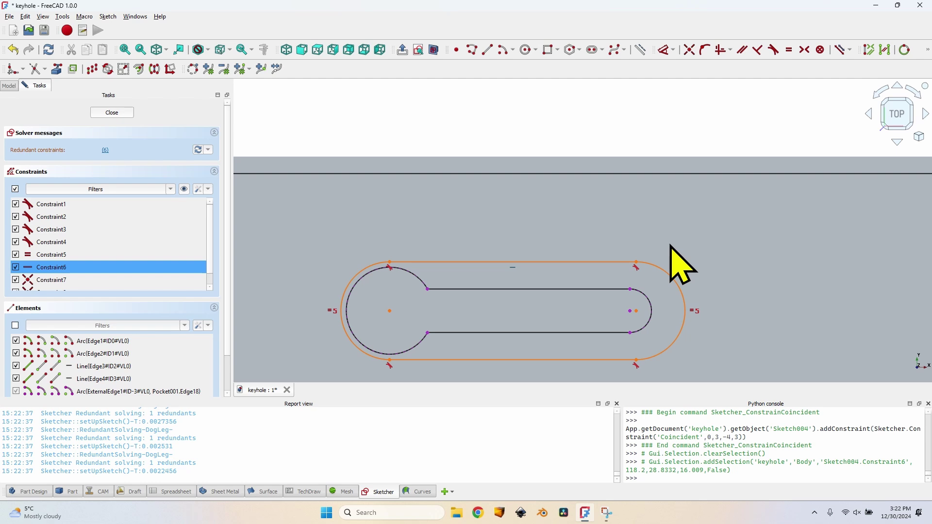
key(Delete)
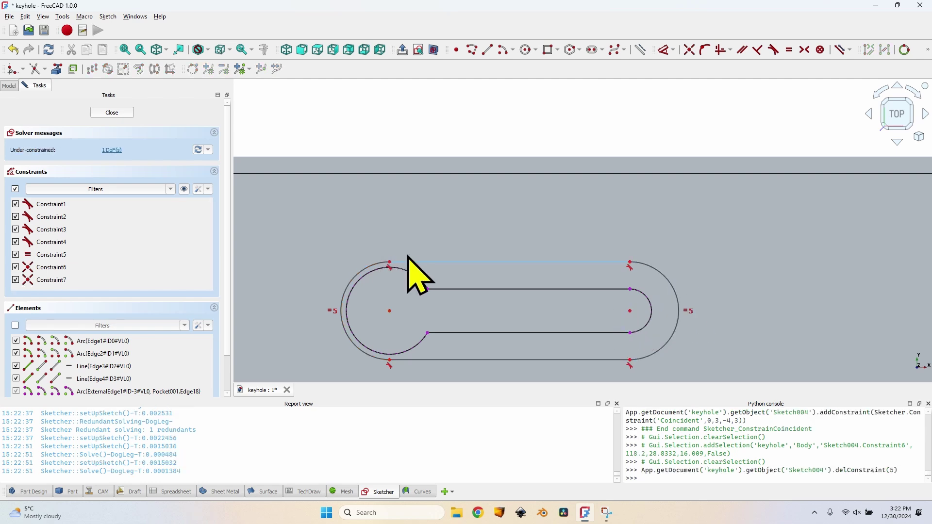
click(346, 301)
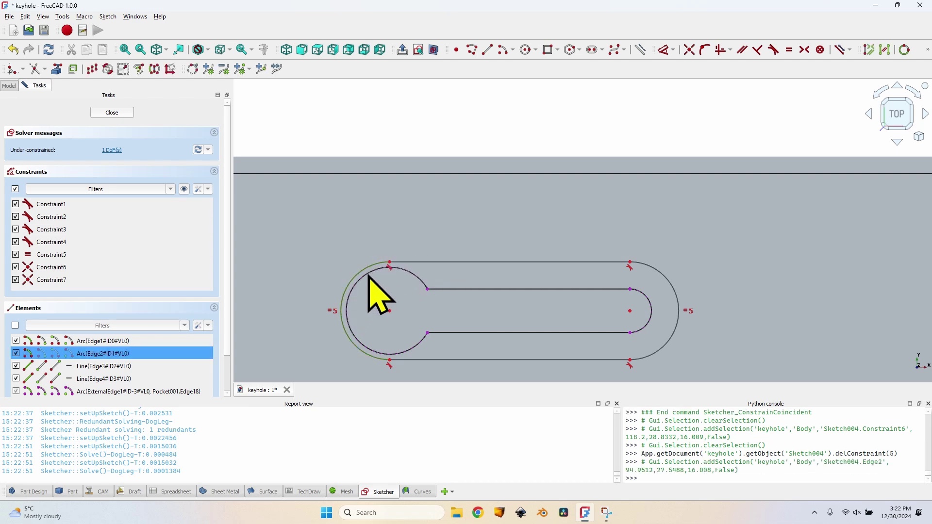
click(406, 266)
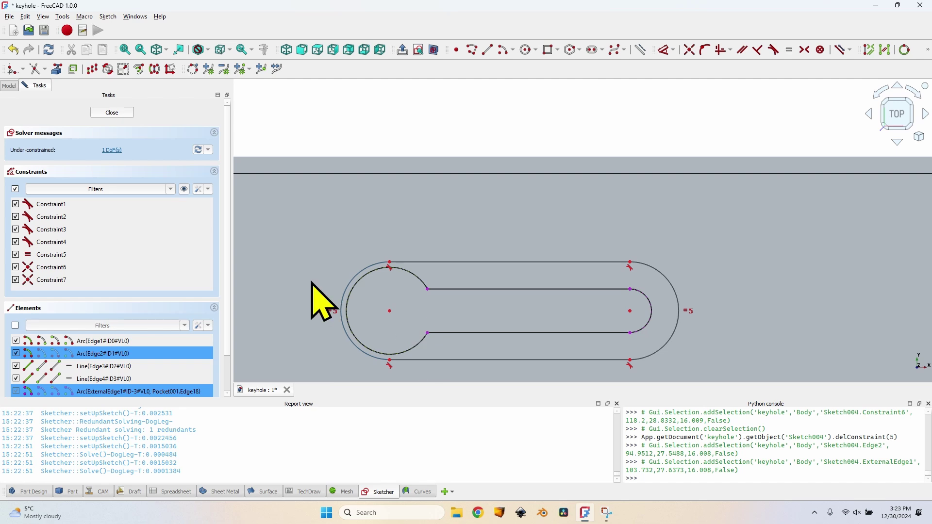
key(e)
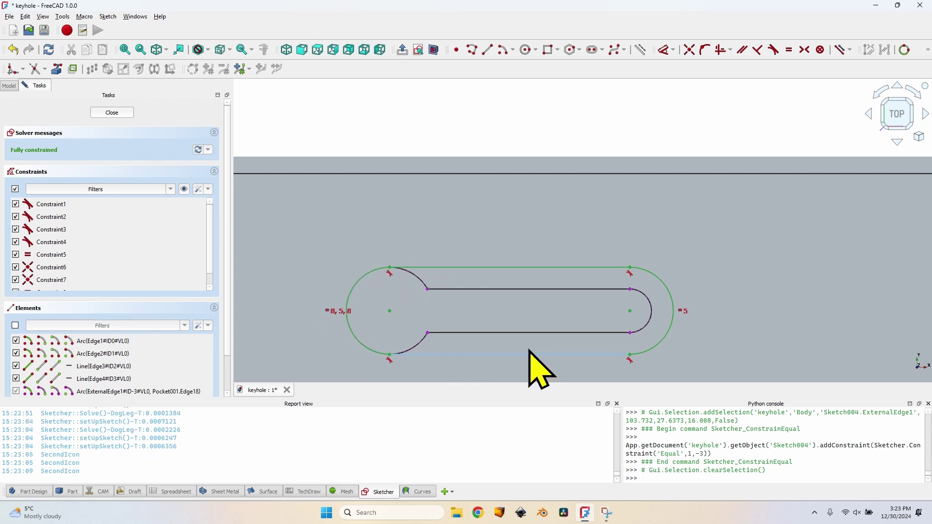
- Close the sketch and pocket it 6.35 mm deep in reversed direction, then inspect Pocket002
click(120, 113)
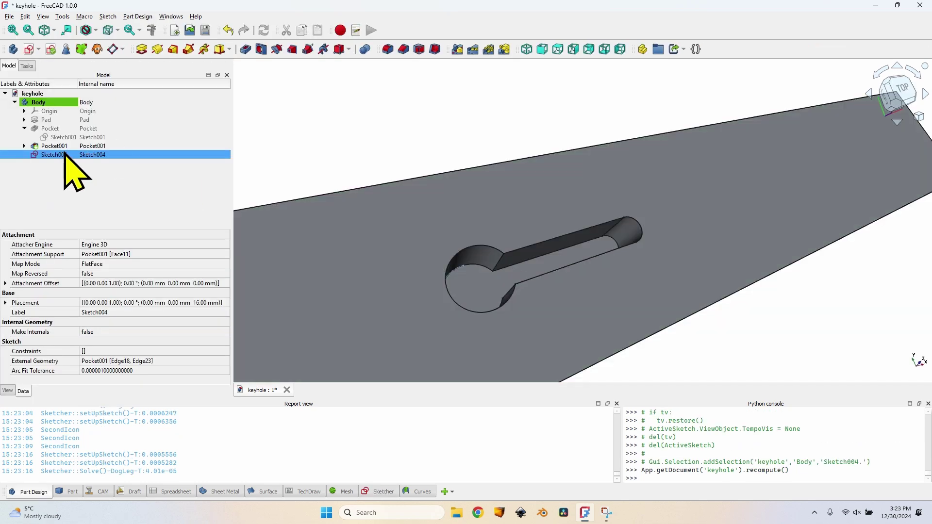
click(245, 49)
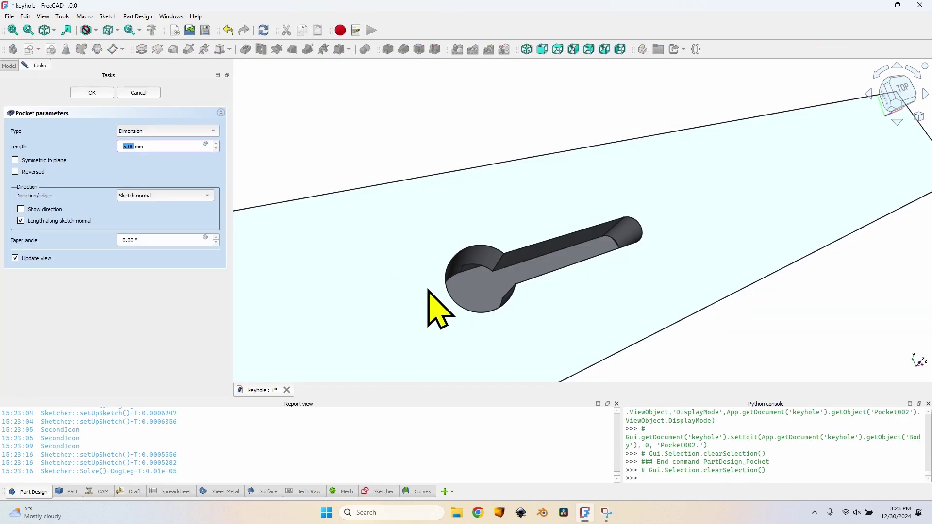
click(24, 172)
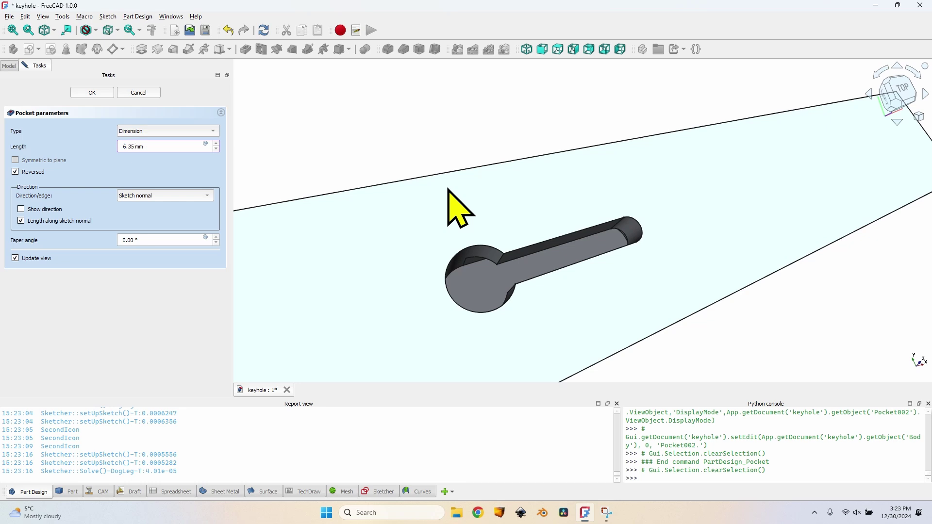
key(Return)
scroll(483, 204, up, 5)
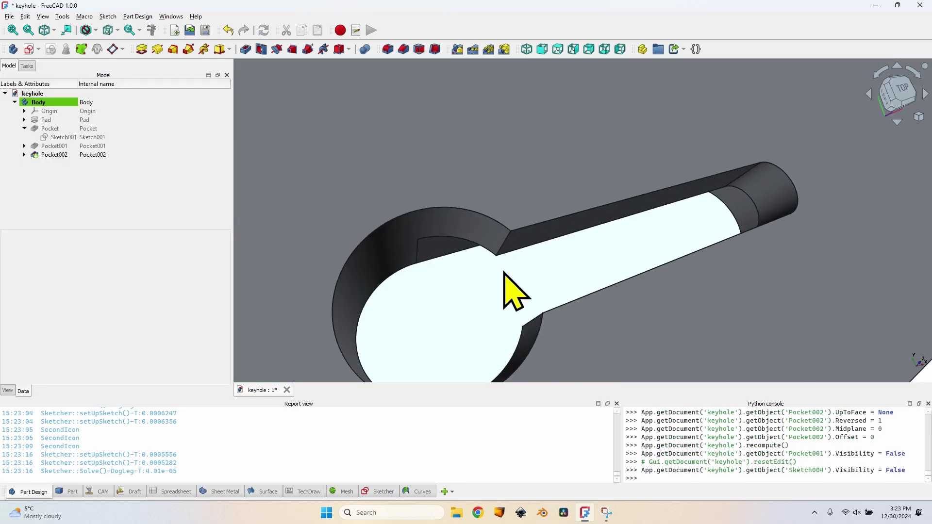
middle_drag(510, 267, 672, 298)
click(49, 103)
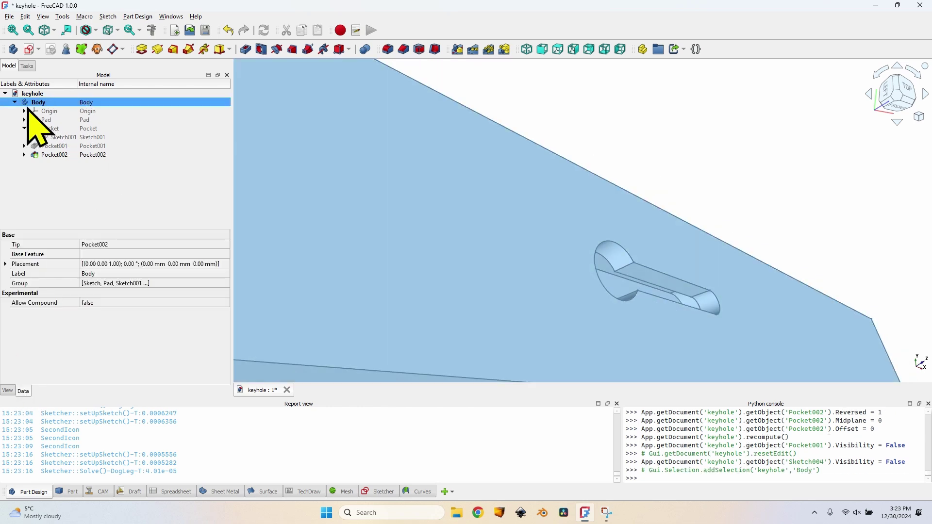
click(8, 391)
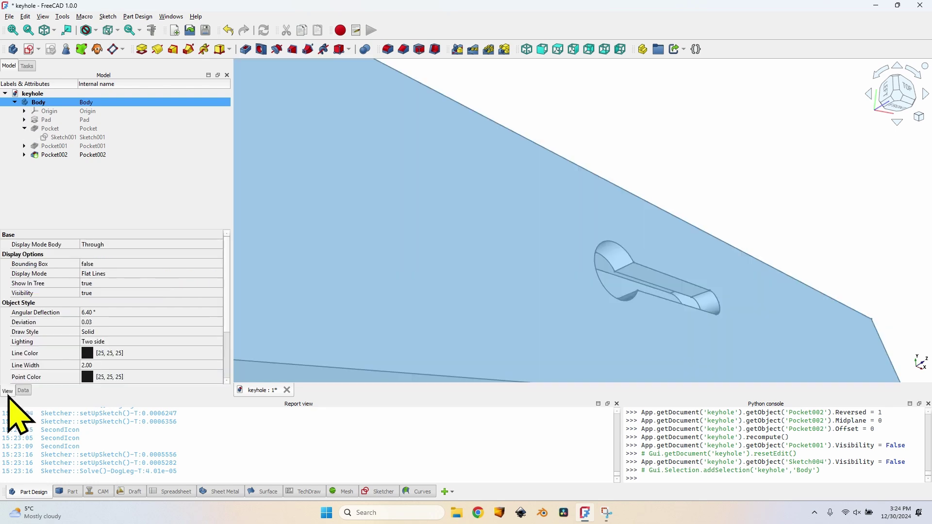
scroll(21, 330, down, 2)
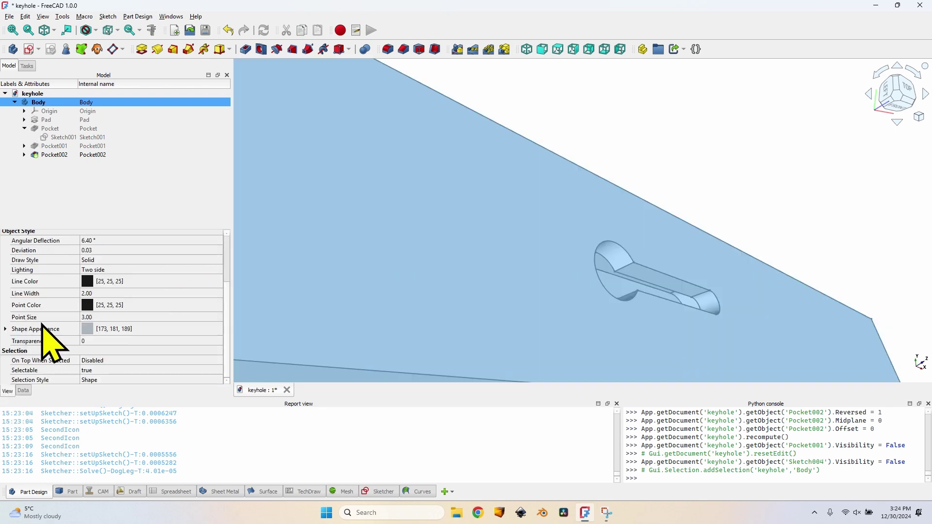
click(140, 343)
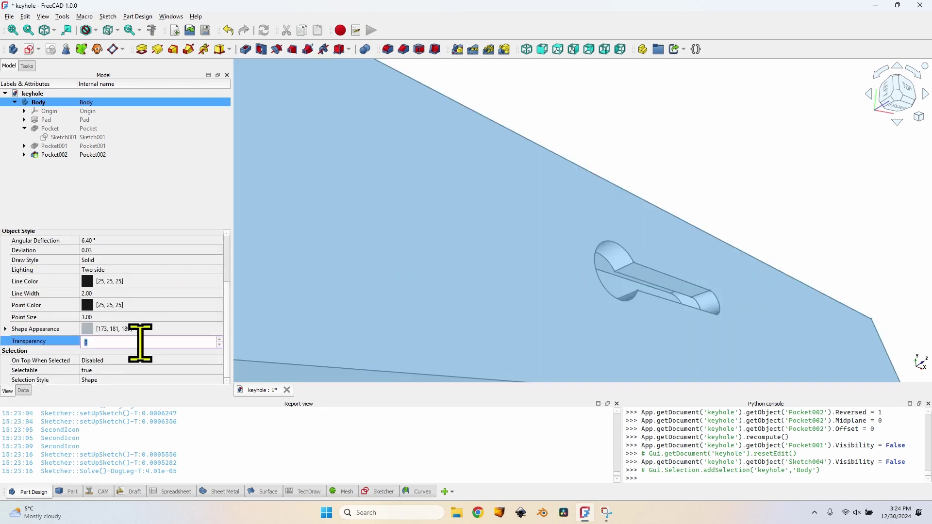
text(50)
click(635, 142)
middle_drag(697, 267, 509, 194)
click(44, 102)
click(119, 379)
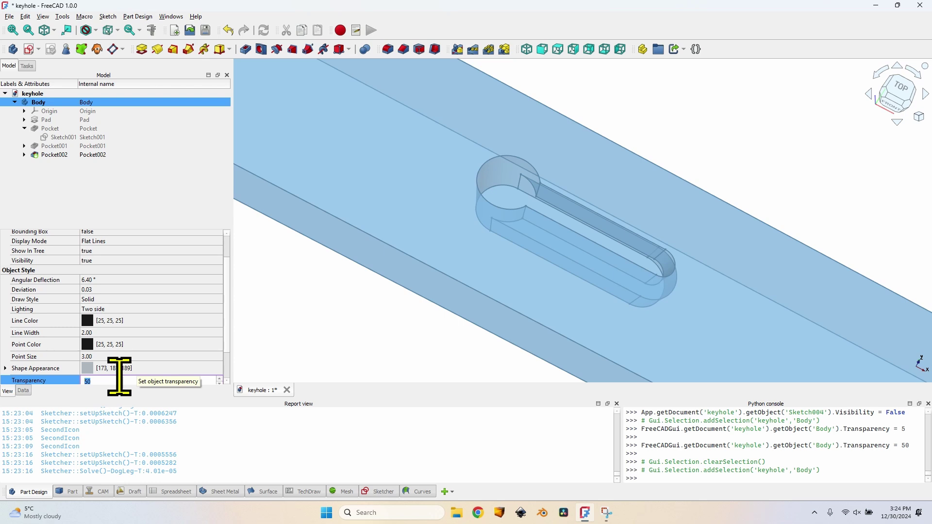
text(0)
key(Return)
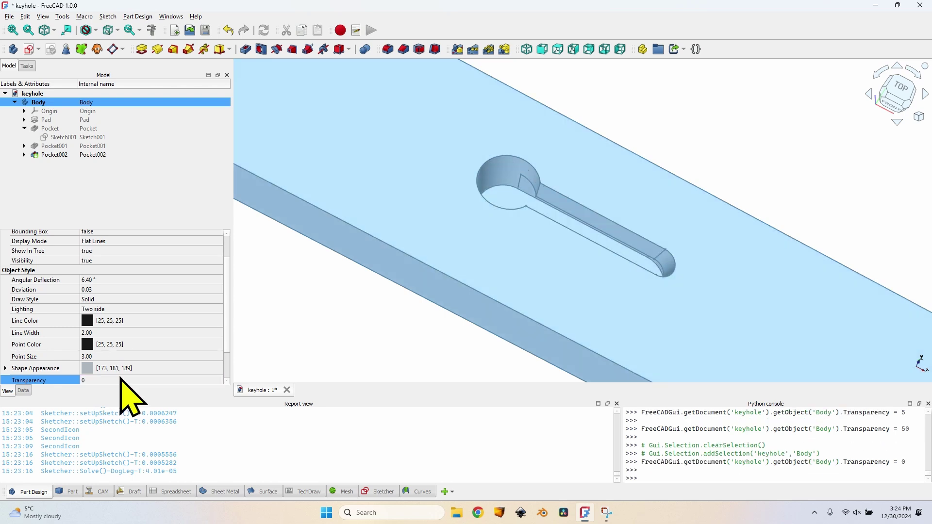
scroll(428, 338, down, 3)
middle_drag(428, 339, 568, 324)
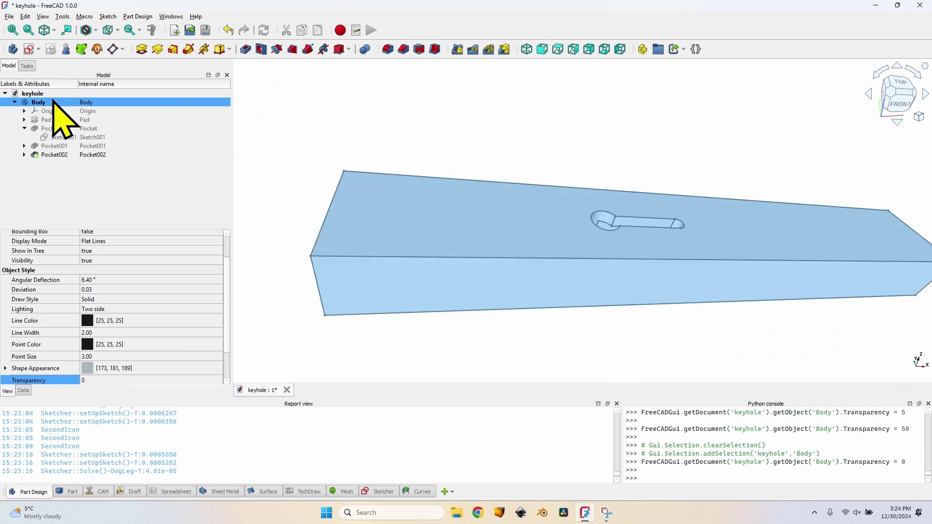
- Switch to the CAM workbench and create a machining job with Body checked
click(99, 492)
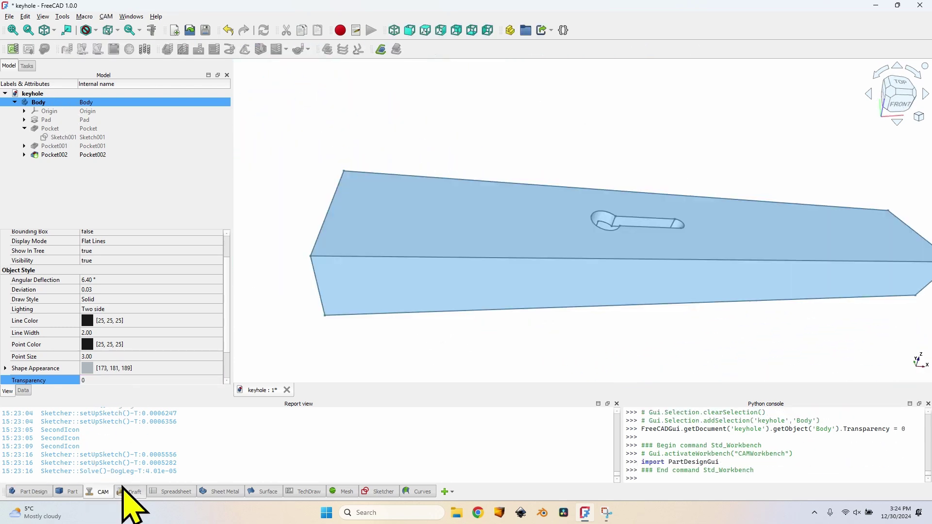
click(13, 49)
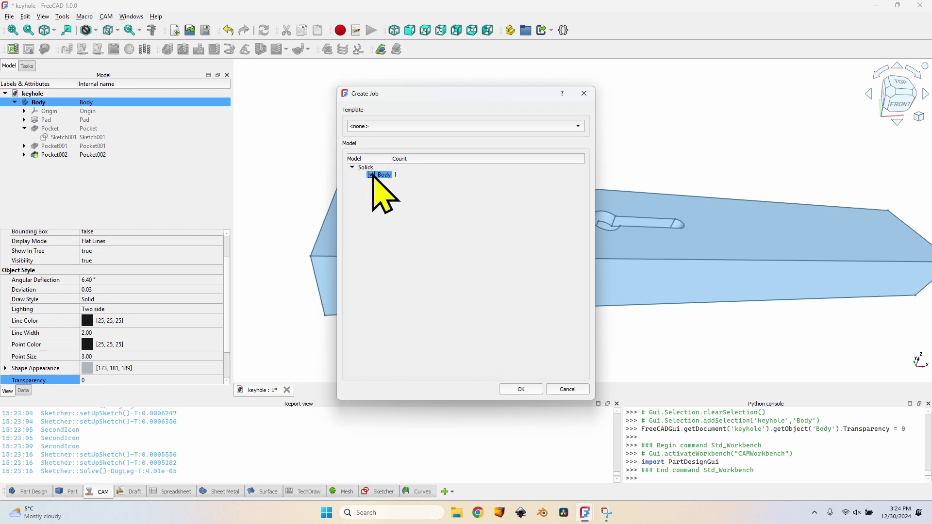
click(522, 389)
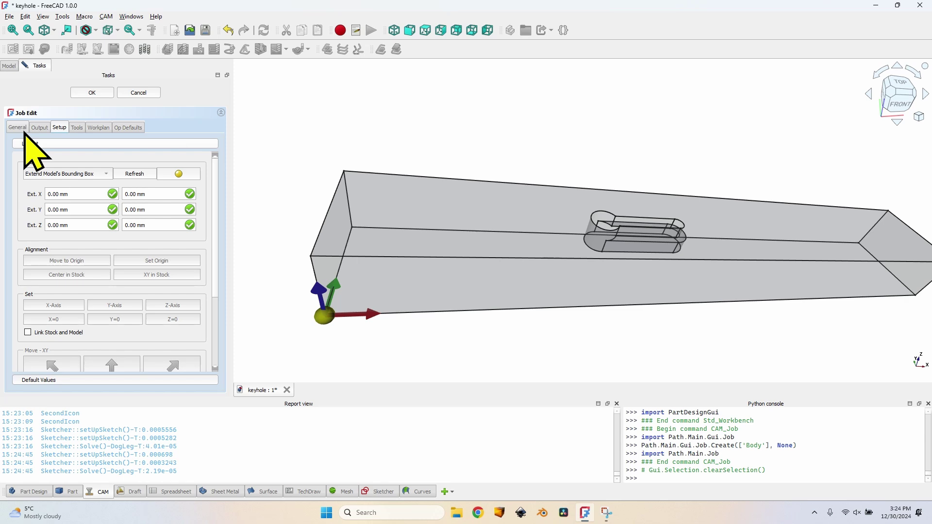
- Show the job's Tools list, holding only TC: Default Tool, while orbiting around the keyhole pocket
middle_drag(437, 258, 433, 289)
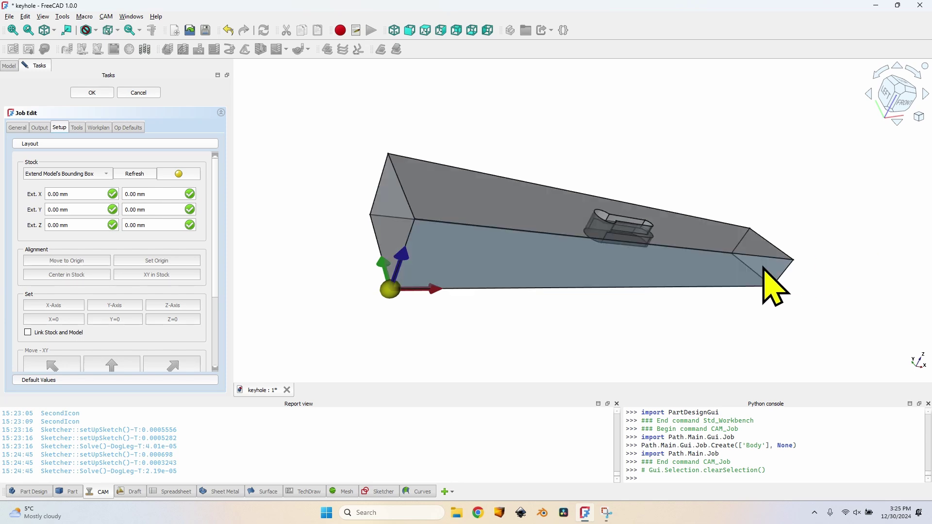
middle_drag(766, 274, 444, 277)
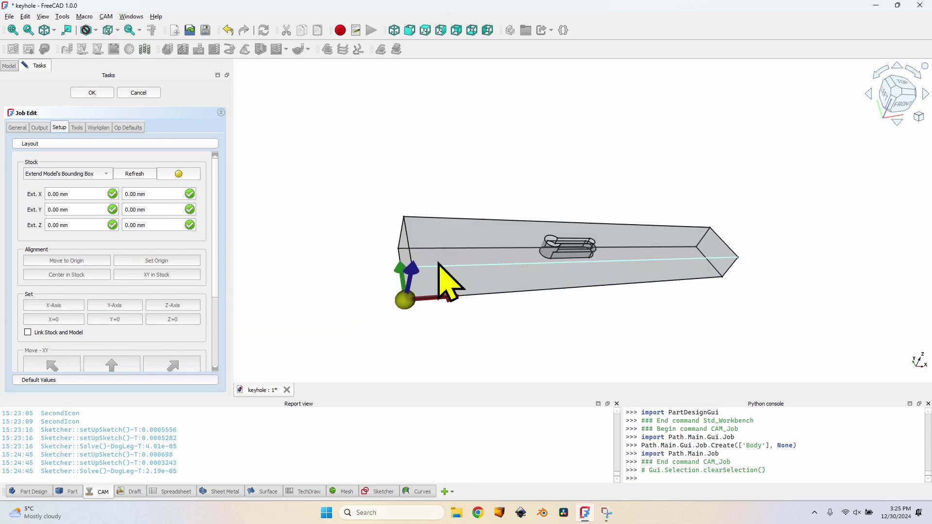
click(78, 128)
scroll(559, 244, up, 2)
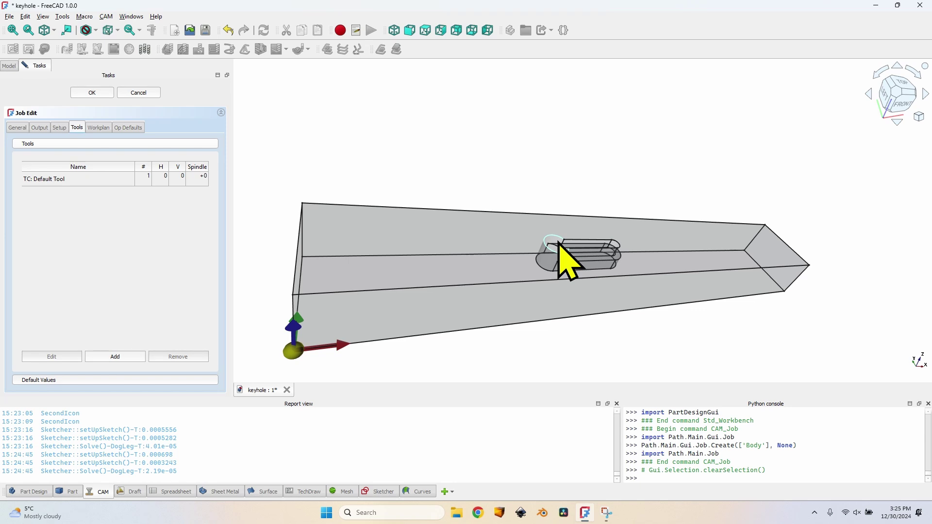
scroll(568, 263, up, 5)
middle_drag(568, 263, 551, 291)
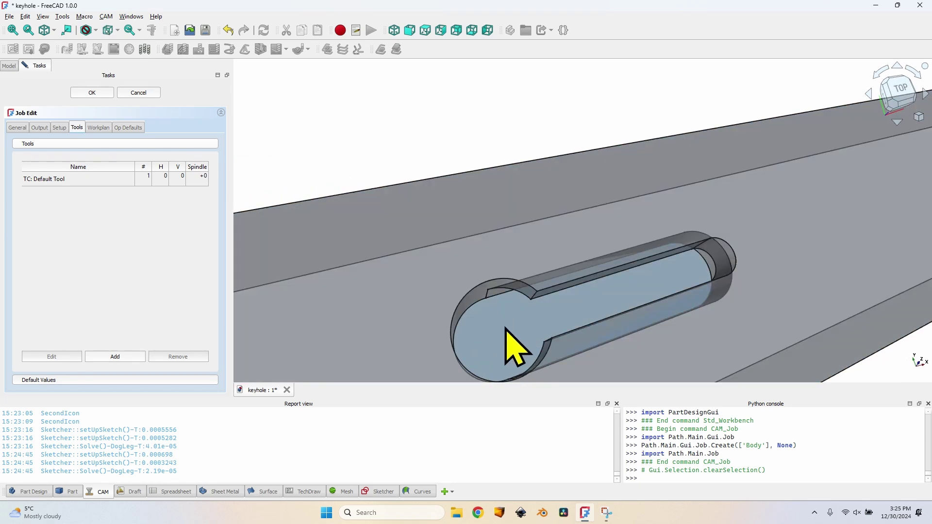
middle_drag(506, 330, 527, 219)
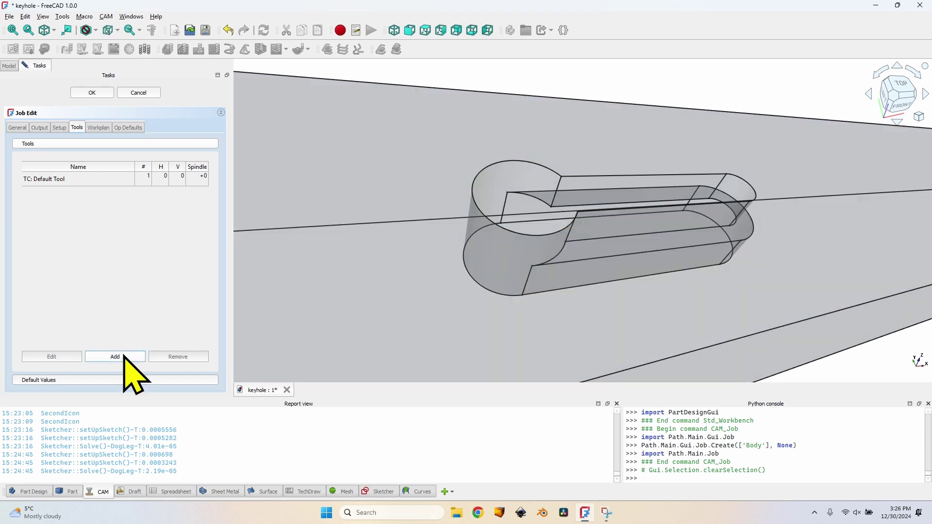
- Add the 12.7 endmill.fctb tool bit to the job
click(122, 357)
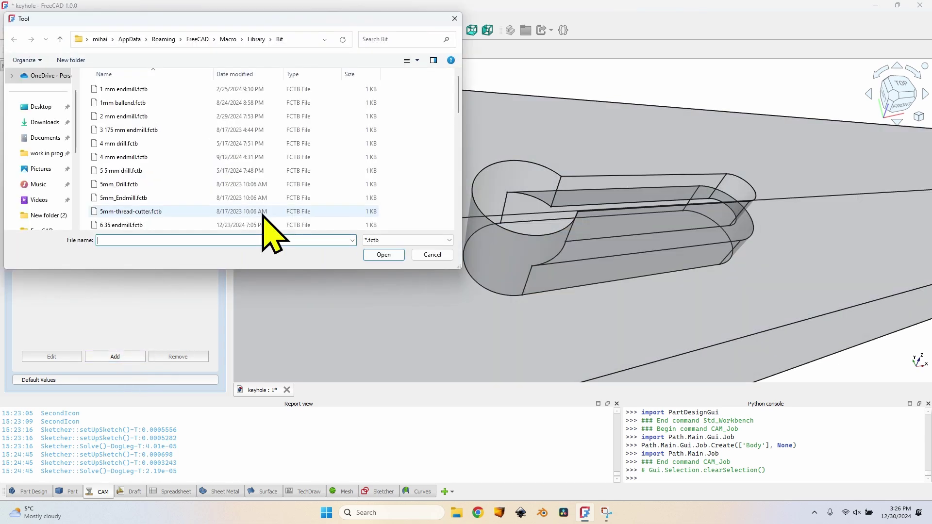
scroll(219, 146, down, 4)
click(140, 183)
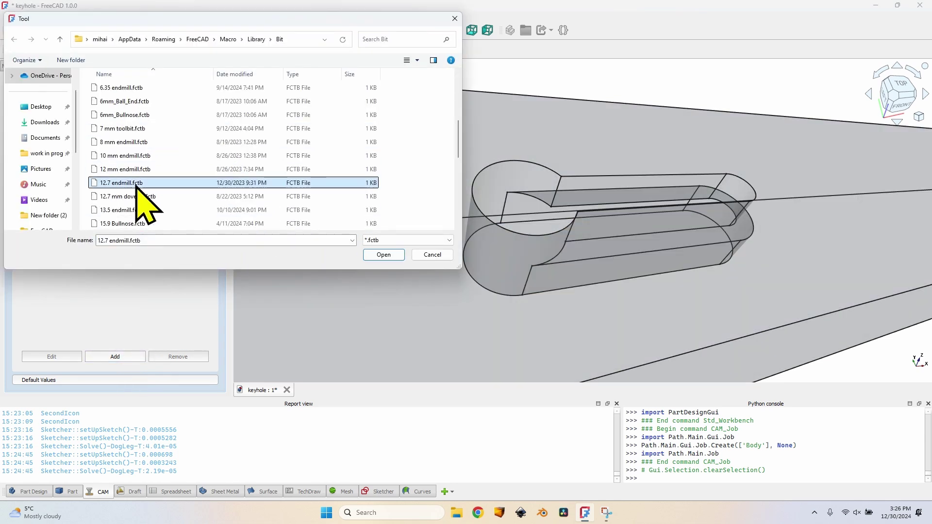
click(378, 256)
- Set horizontal feed 1000, vertical feed 800, spindle 18000, and remove TC: Default Tool
click(175, 179)
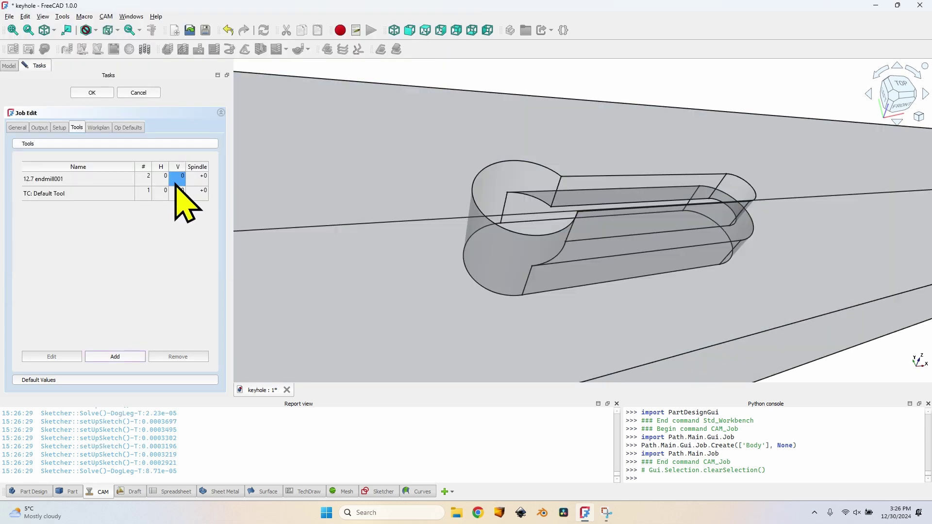
click(164, 179)
double_click(158, 179)
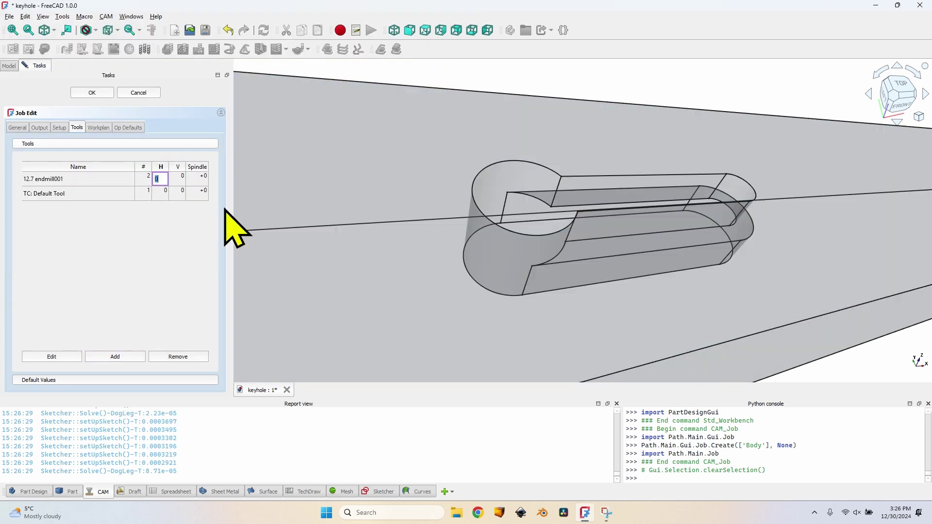
text(1000)
key(Tab)
text(800)
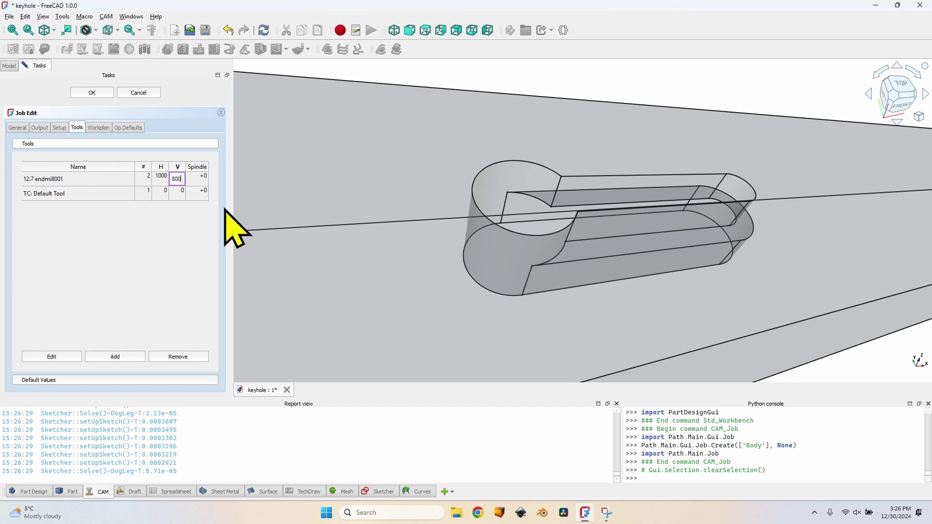
key(Tab)
text(18000)
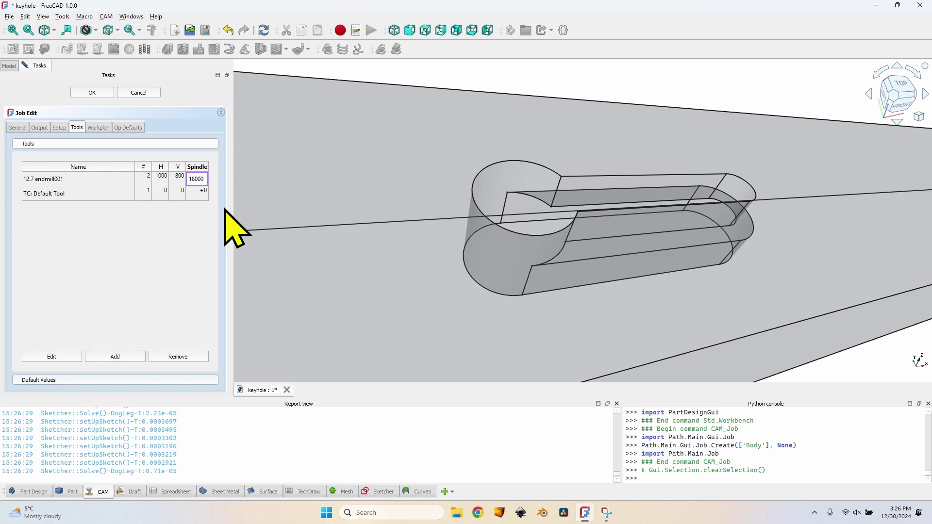
key(Tab)
key(Return)
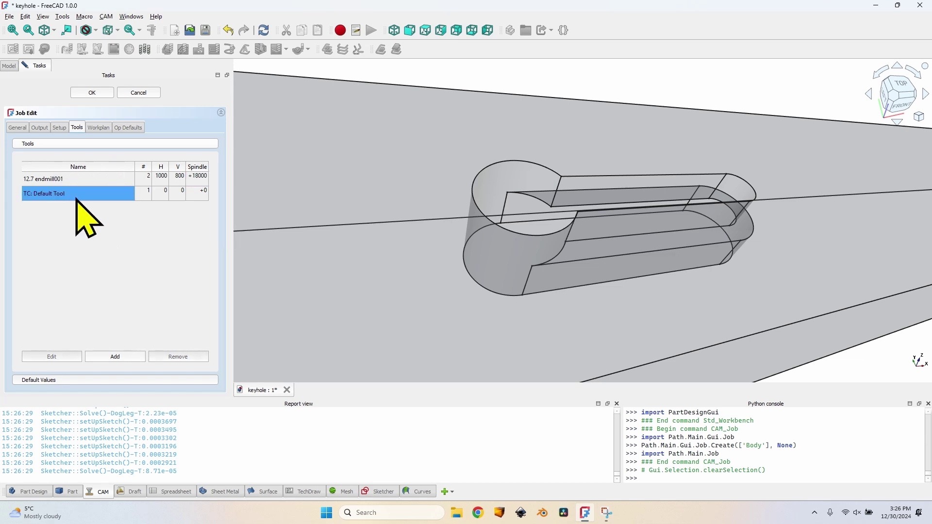
click(182, 358)
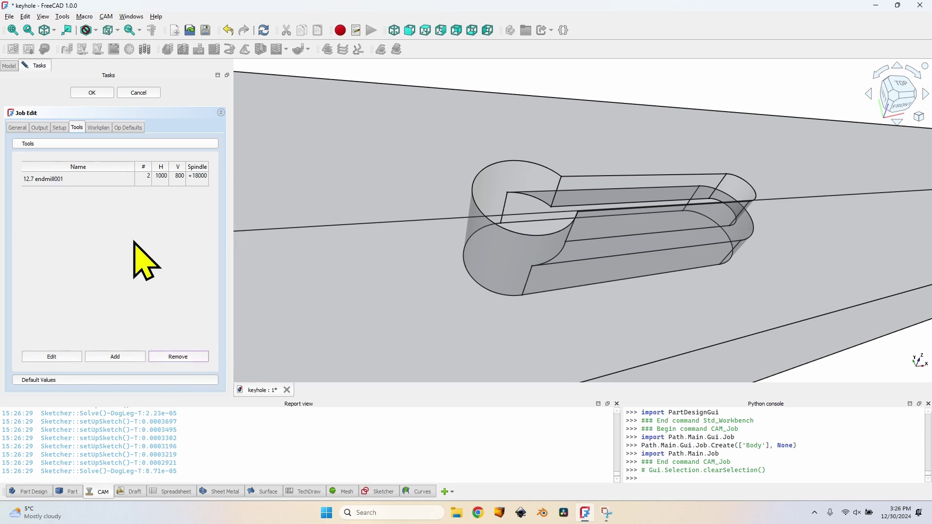
- Close job editing and change ToolBit001's Diameter from 12.70 to 12.68 mm in its attributes
key(Return)
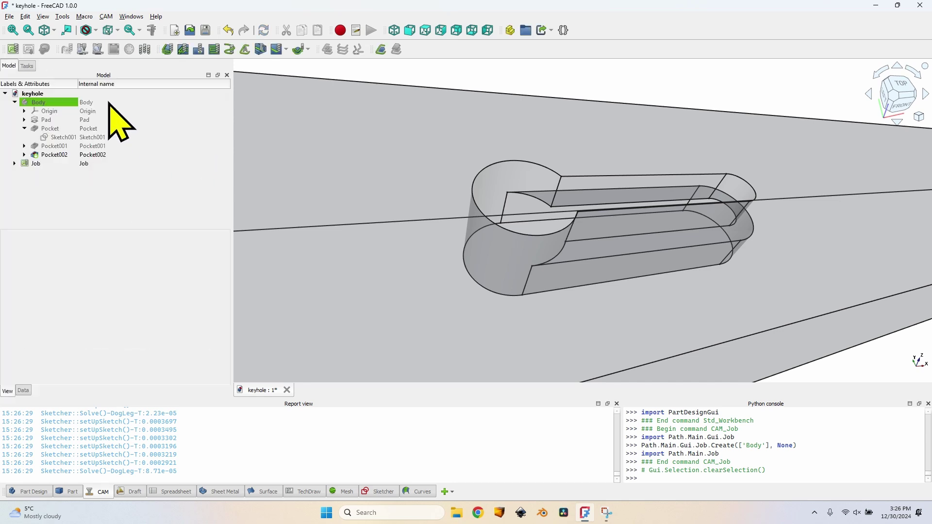
click(15, 163)
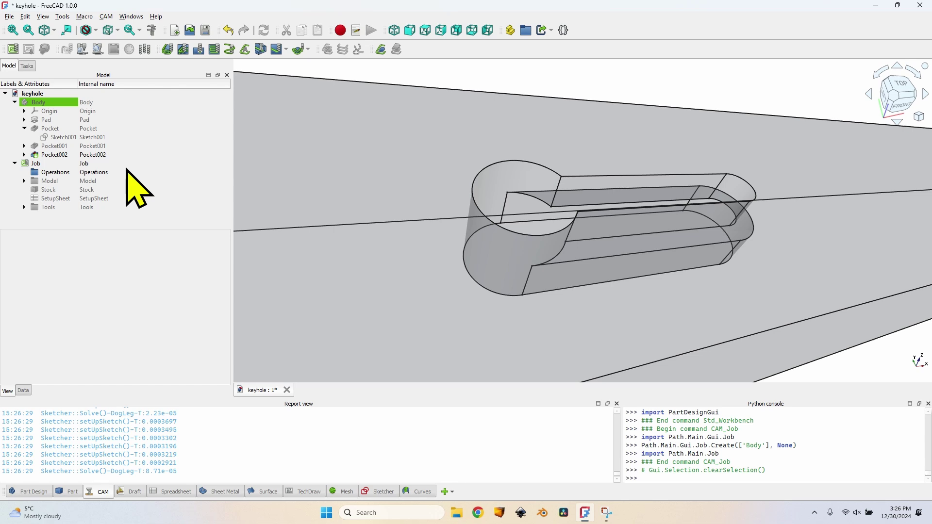
click(24, 208)
click(34, 216)
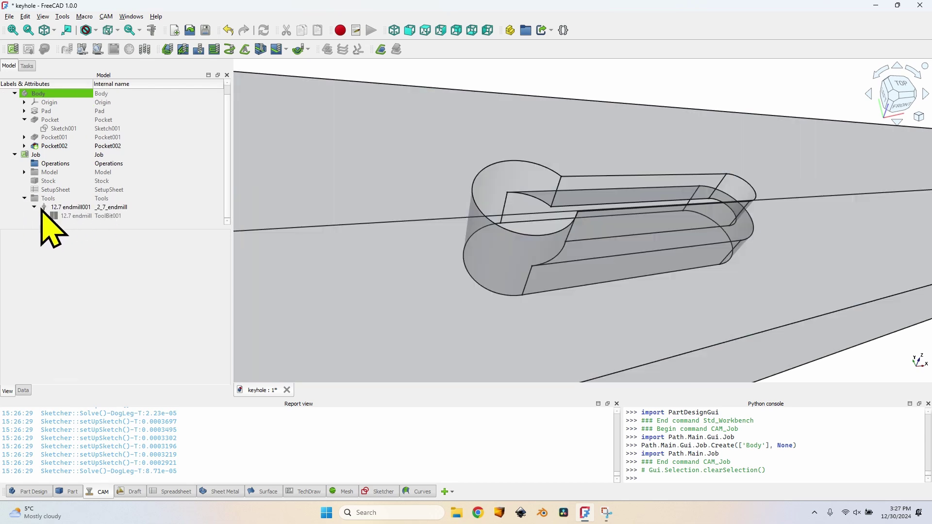
click(80, 215)
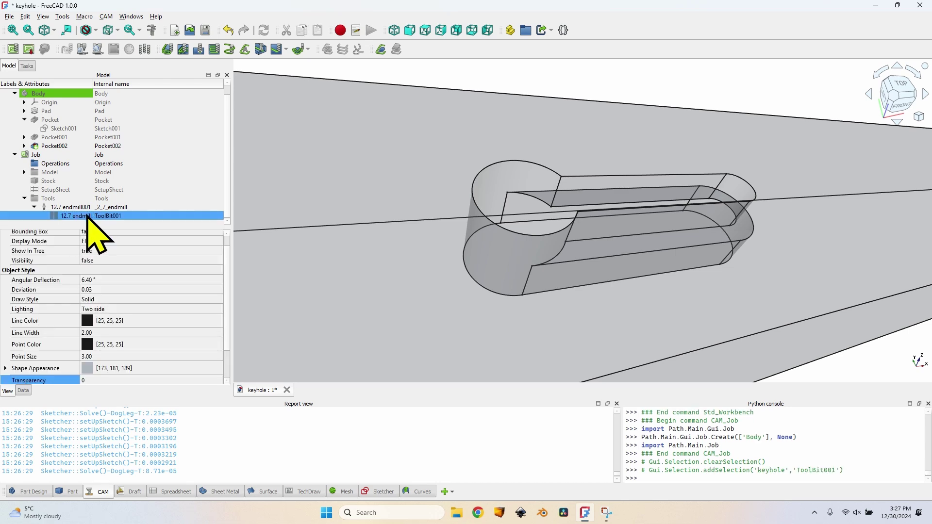
double_click(88, 216)
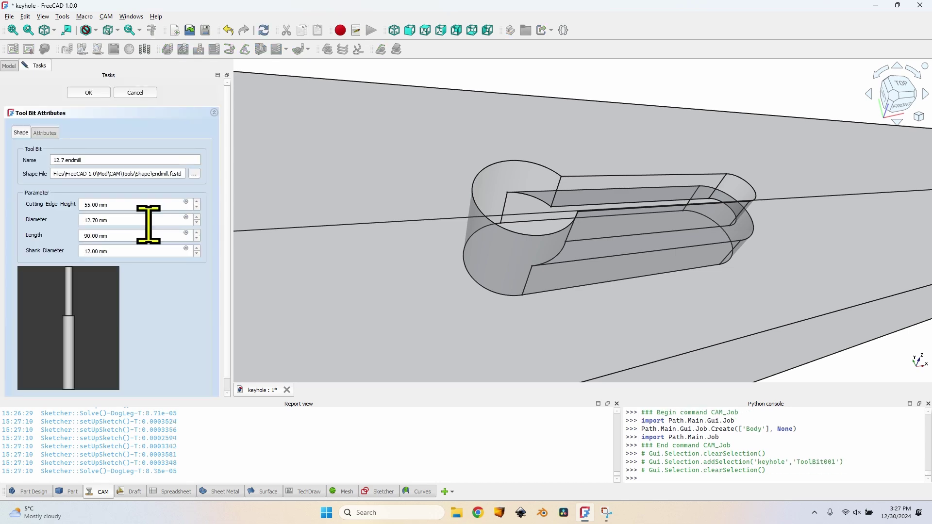
click(99, 220)
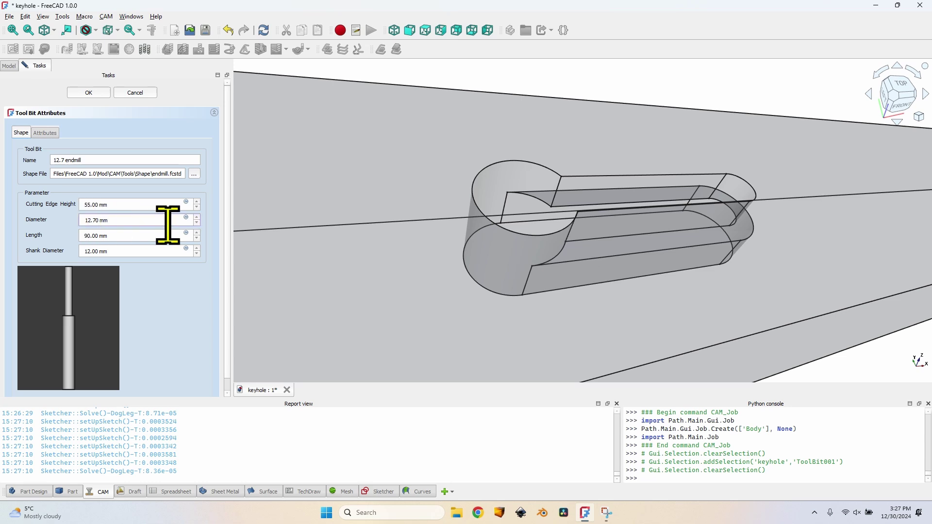
key(BackSpace)
text(68)
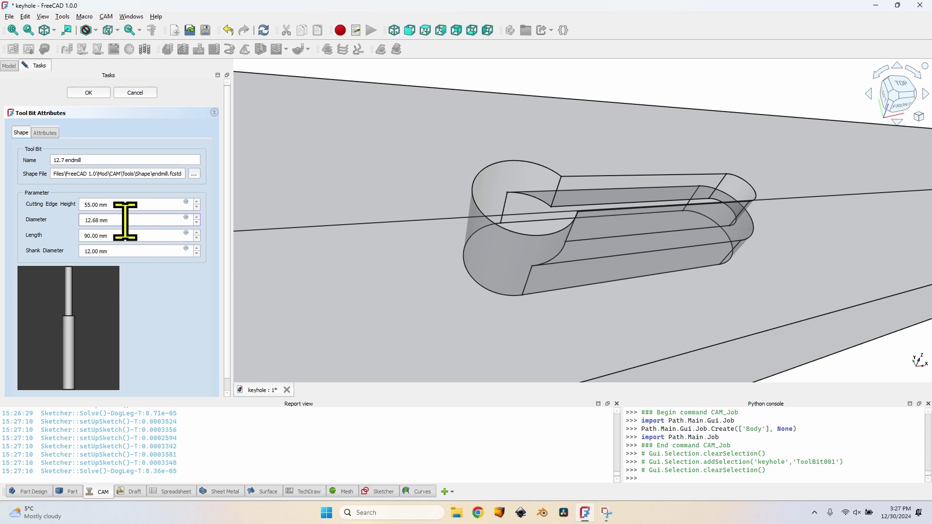
- Confirm the 12.68 mm diameter and select three floor edges of the keyhole pocket
click(85, 94)
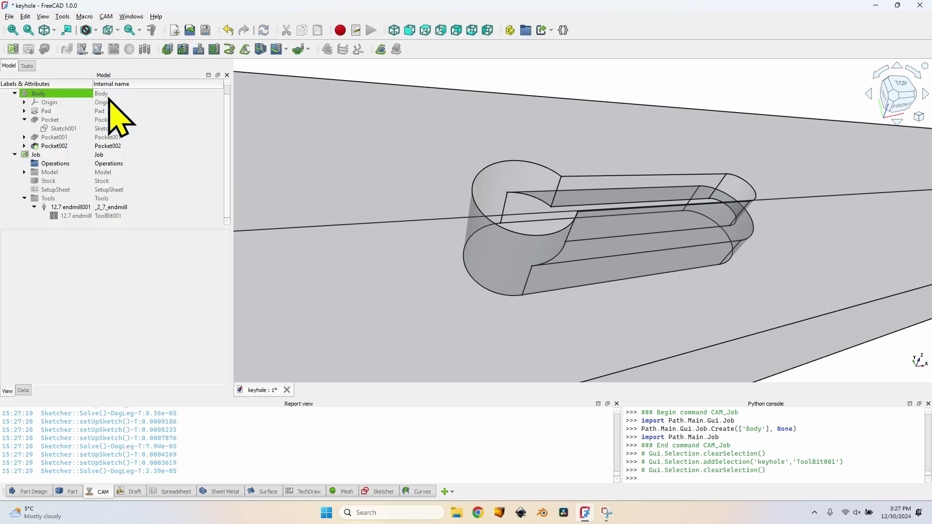
scroll(544, 227, up, 5)
scroll(545, 227, up, 2)
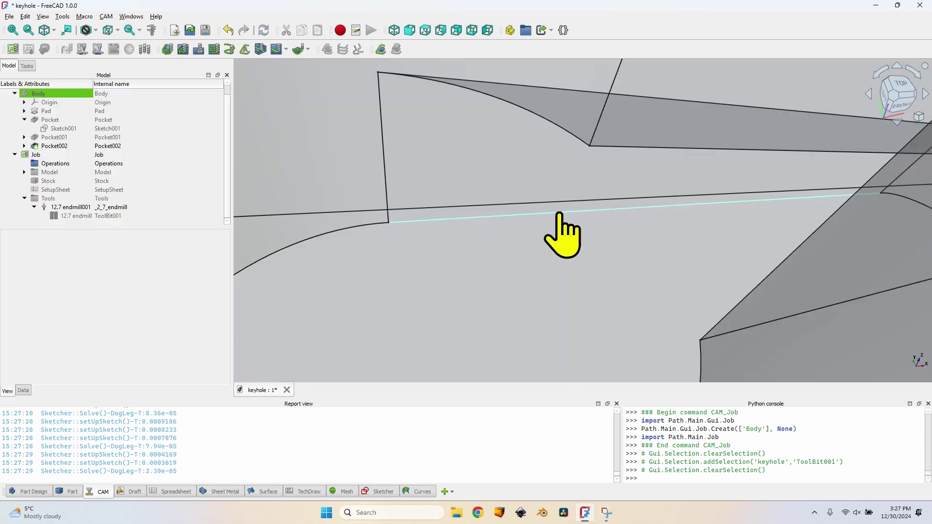
click(555, 218)
scroll(458, 244, down, 4)
mouse_move(456, 241)
middle_down()
mouse_move(464, 254)
mouse_move(546, 258)
mouse_move(657, 208)
middle_up()
click(655, 208)
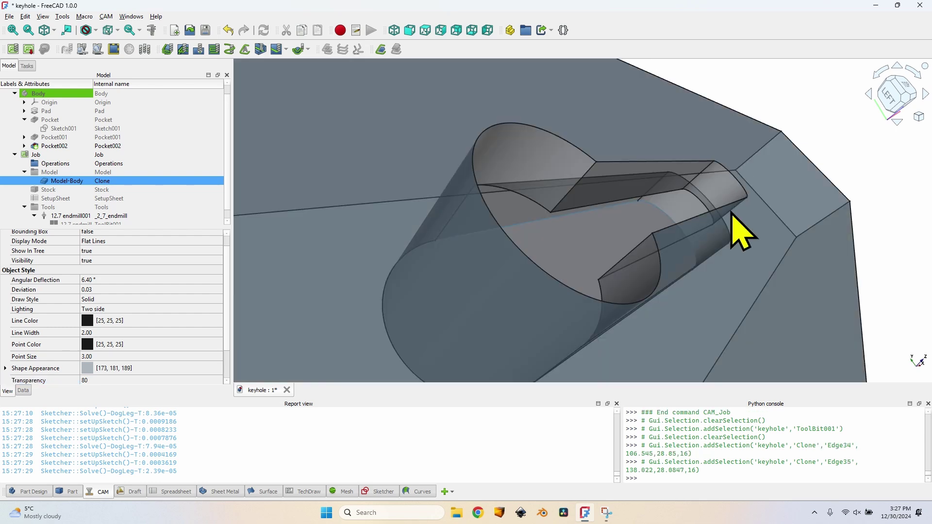
middle_drag(602, 250, 634, 287)
click(646, 324)
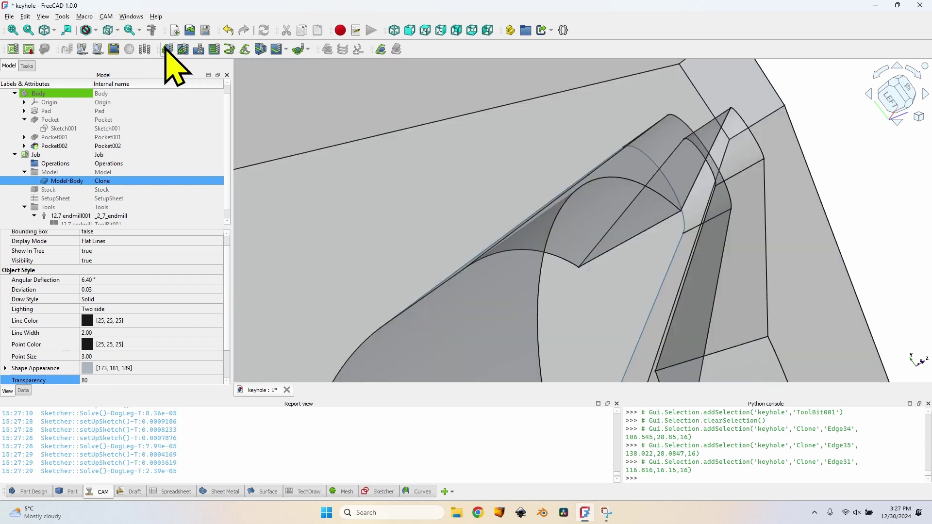
- Create a Profile operation on the selected edges and compute its initial toolpath
click(168, 49)
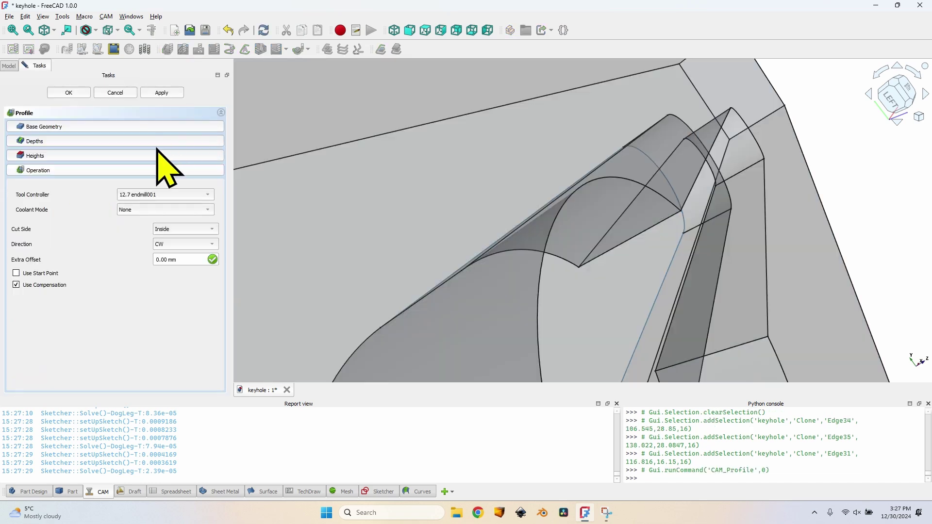
scroll(531, 208, down, 5)
middle_drag(531, 208, 432, 179)
click(155, 91)
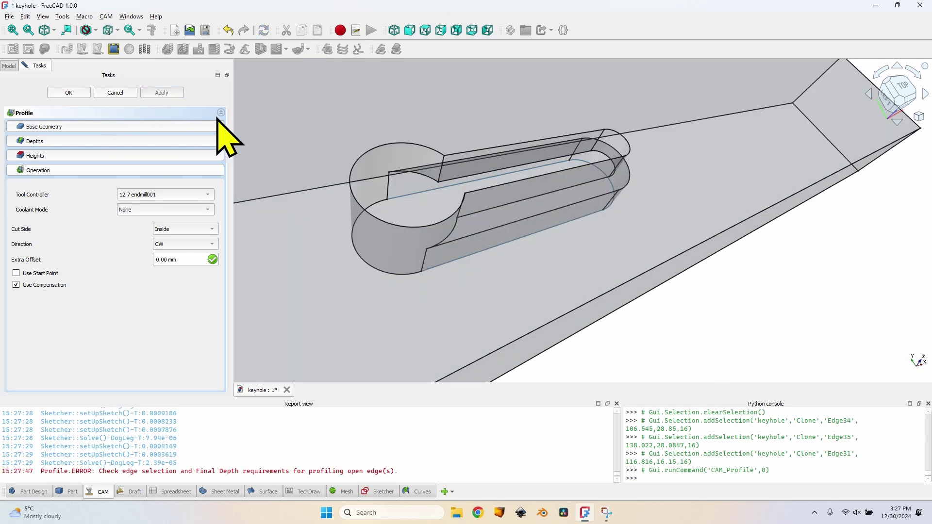
scroll(437, 240, up, 4)
middle_drag(437, 239, 421, 207)
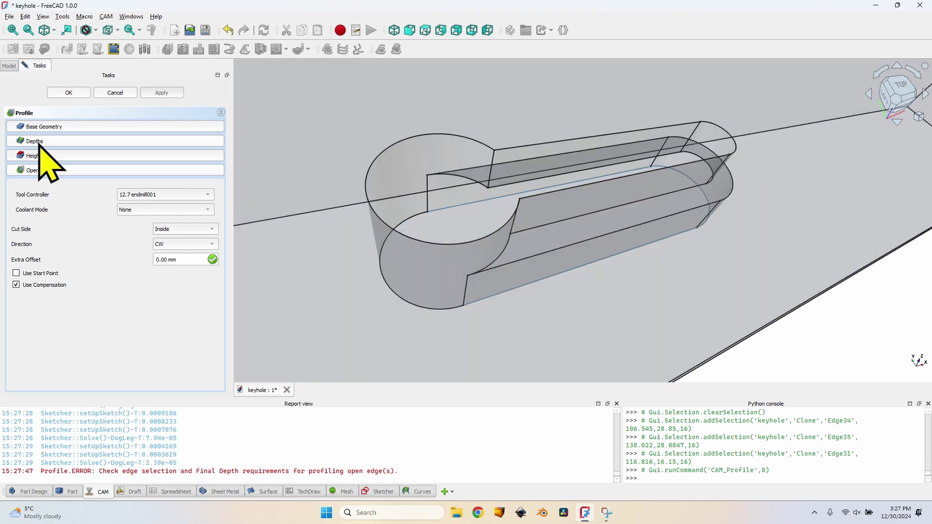
- Raise the Final Depth to 16.02 mm with an OpFinalDepth+0.02mm expression and reapply the profile
click(38, 141)
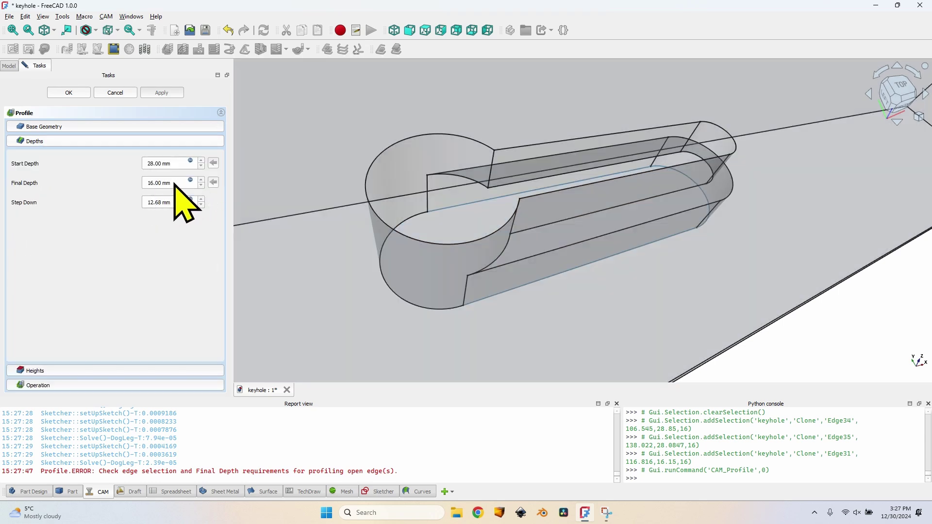
click(191, 181)
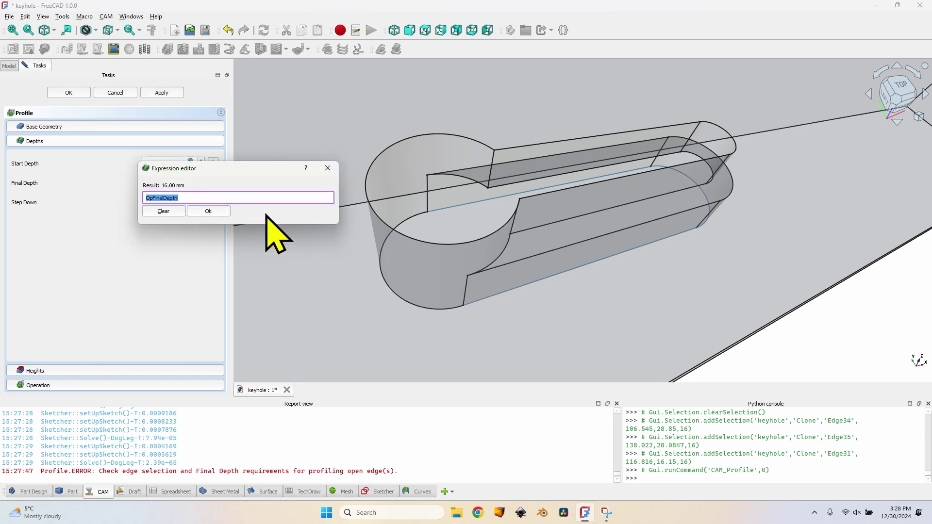
text(16.02)
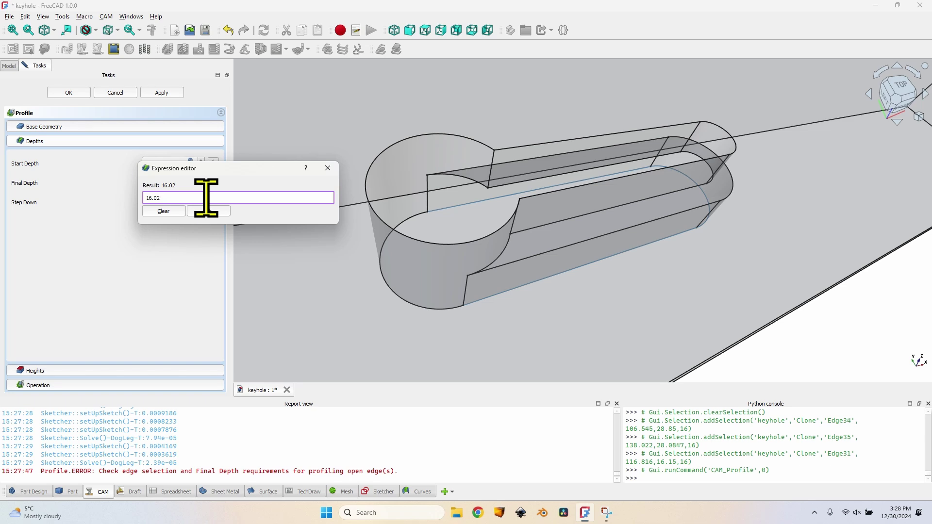
key(Return)
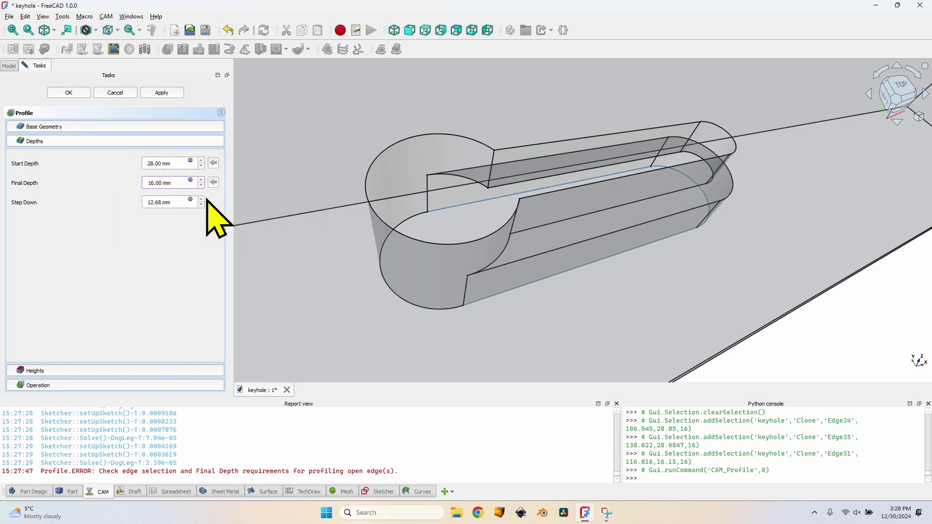
click(191, 180)
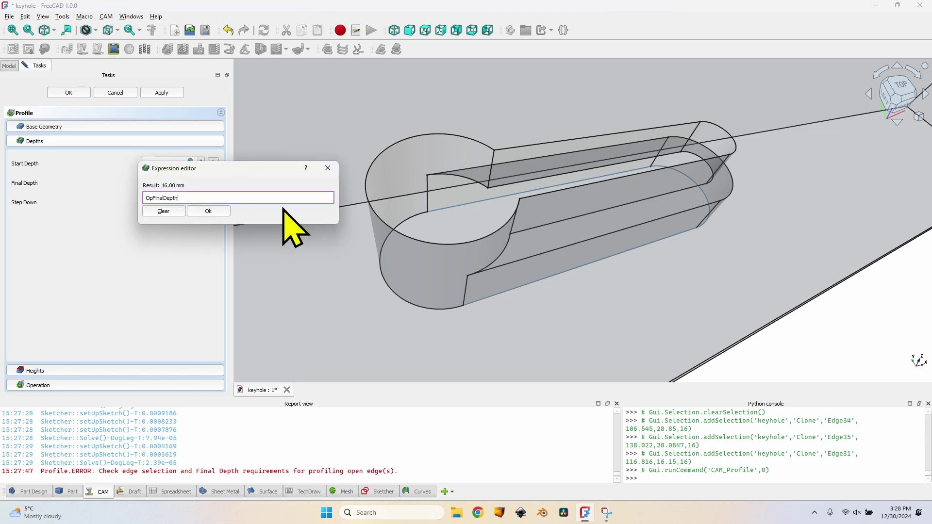
text(+0.02)
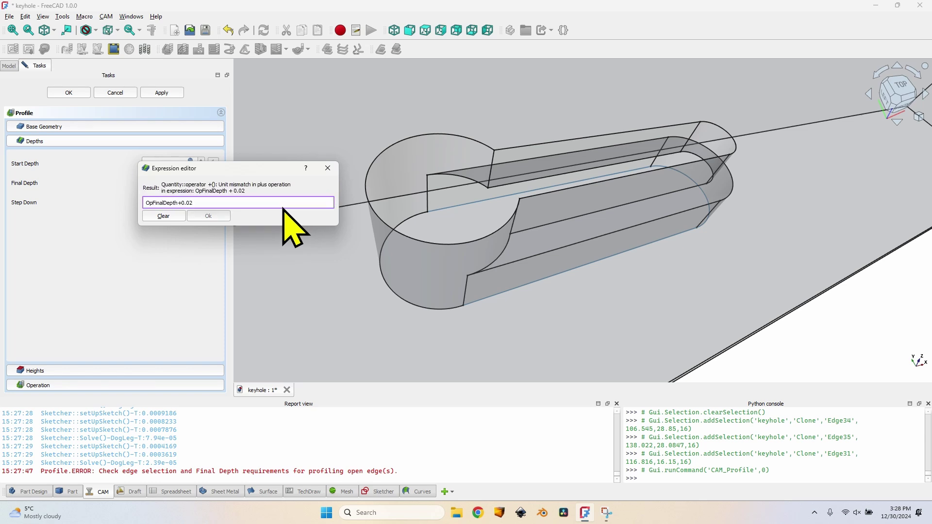
text(mm)
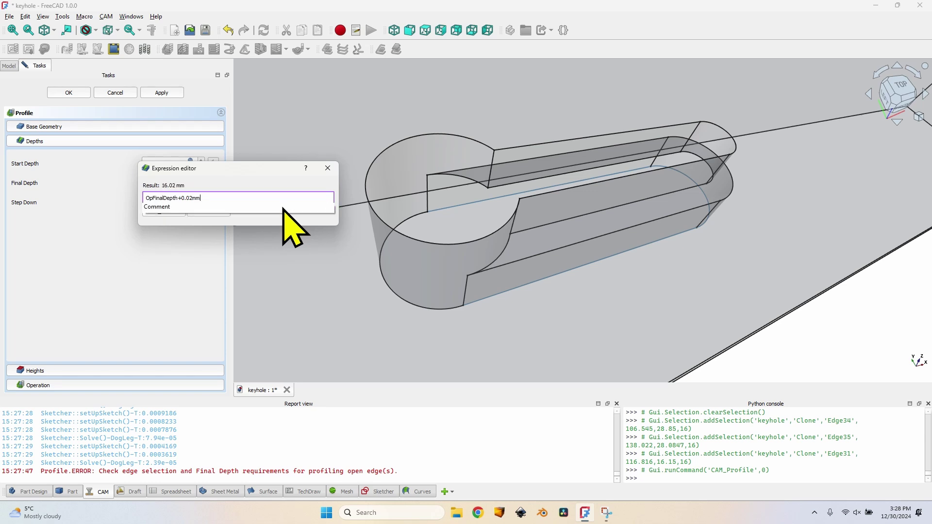
key(Escape)
key(Return)
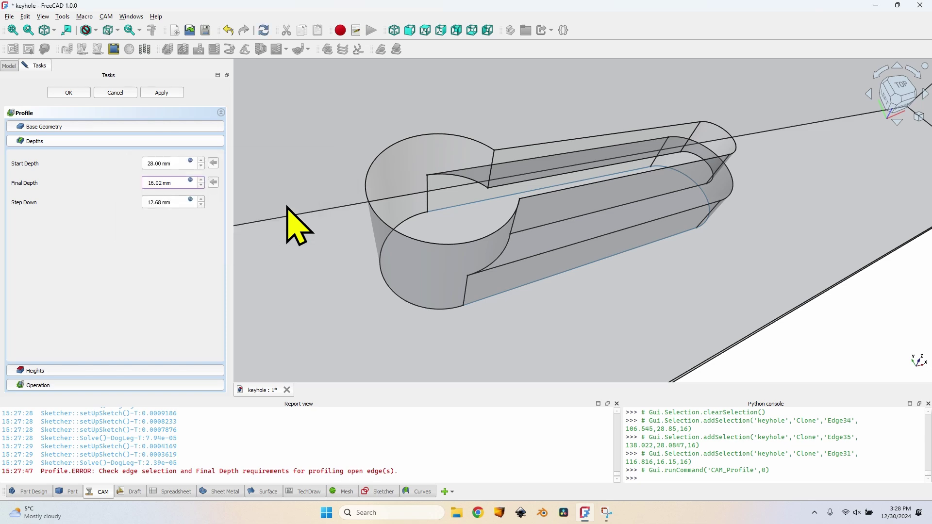
click(161, 92)
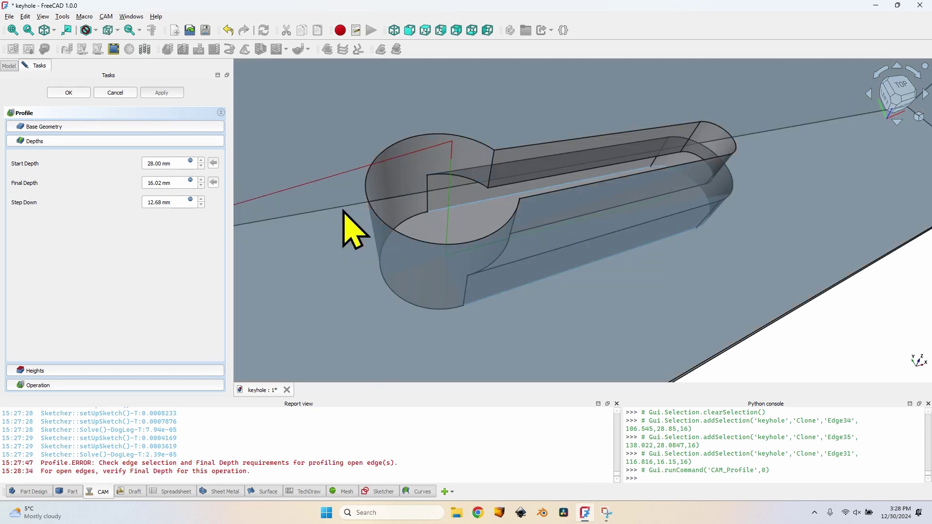
middle_drag(354, 224, 462, 166)
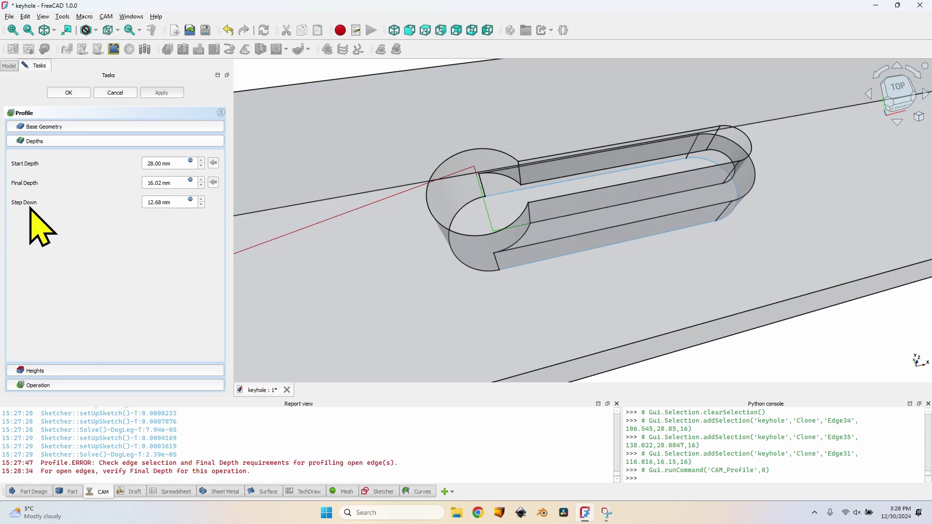
- Set Step Down to OpToolDiameter/2 and recompute the toolpath
click(190, 200)
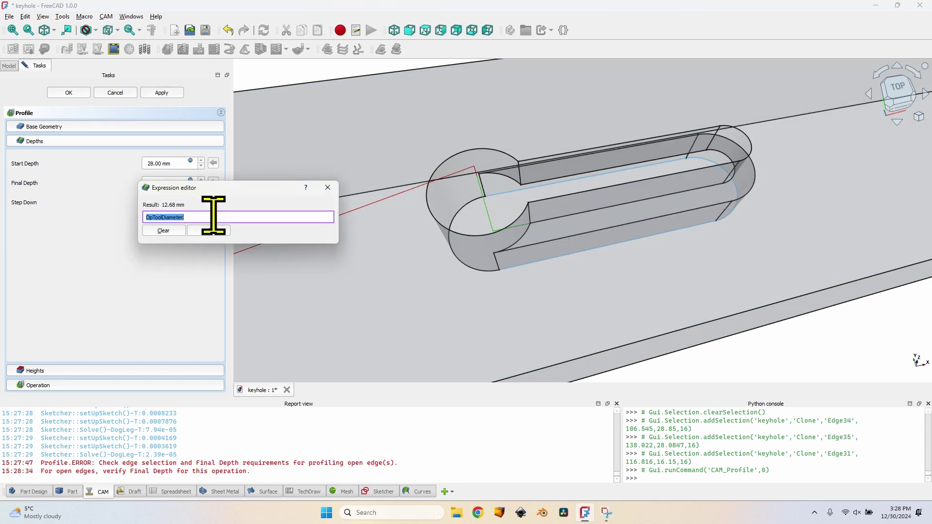
click(290, 219)
text(/)
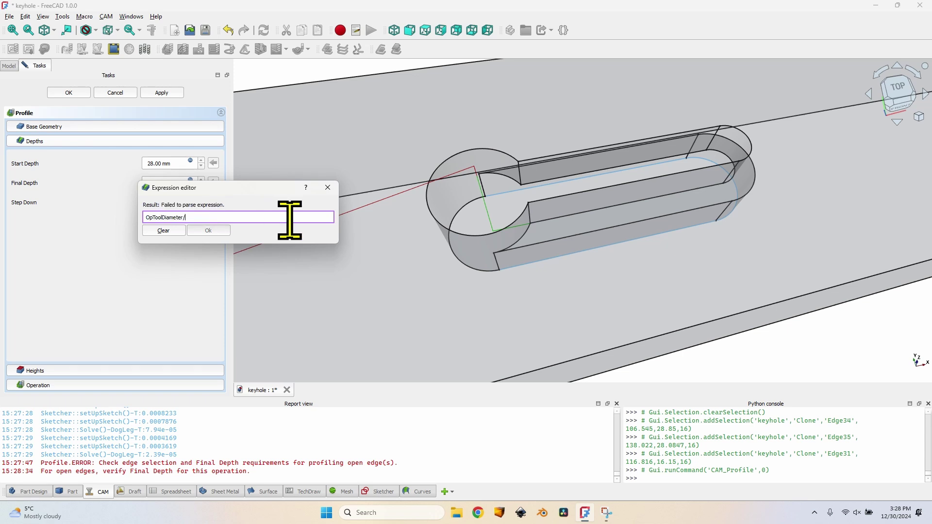
text(2)
key(Return)
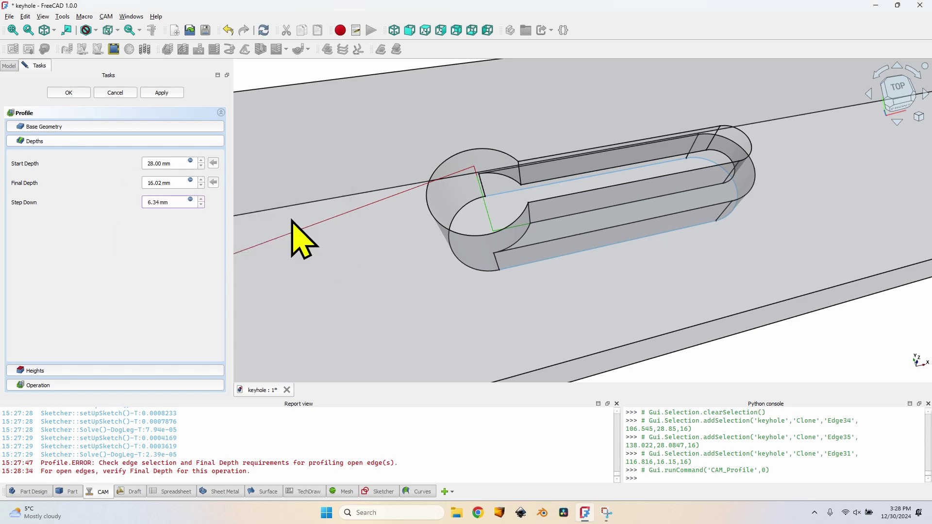
click(163, 93)
middle_drag(559, 194, 501, 177)
scroll(514, 197, up, 5)
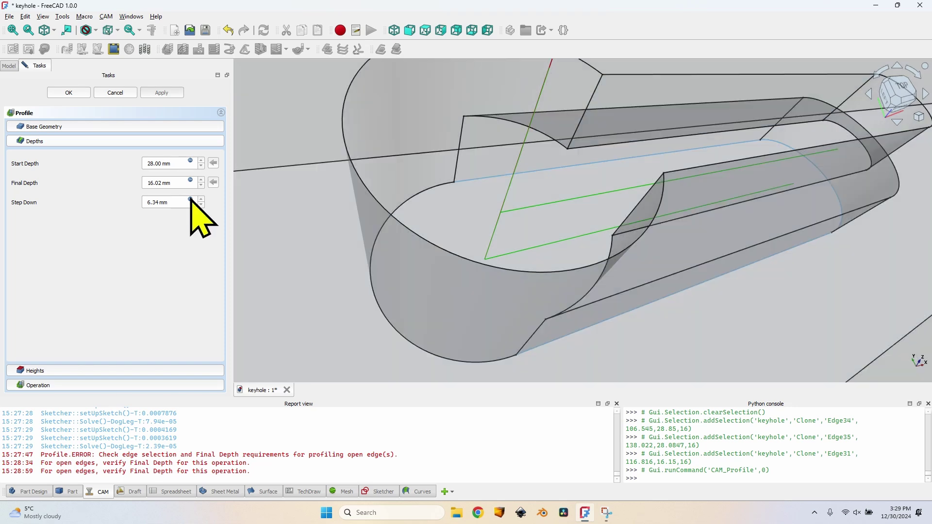
- Replace the Step Down expression with StartDepth-FinalDepth, giving 11.98 mm
click(190, 199)
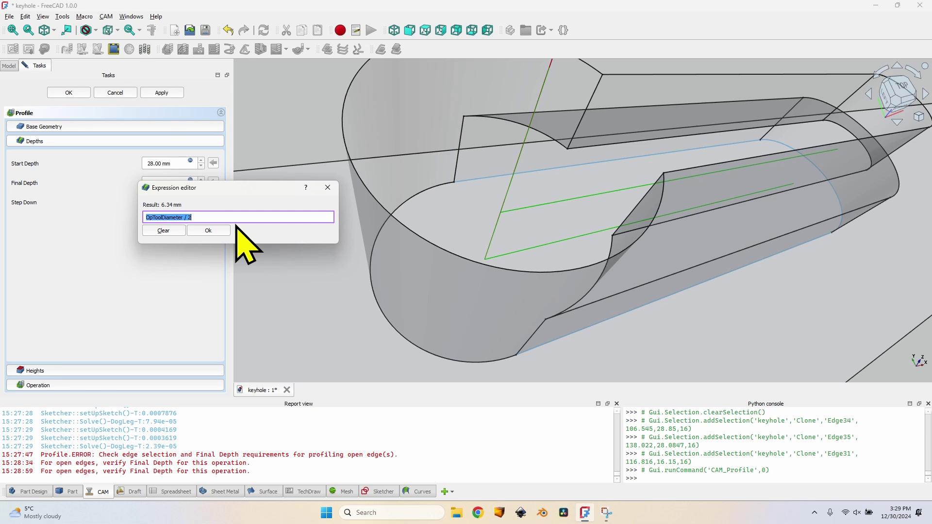
text(Start)
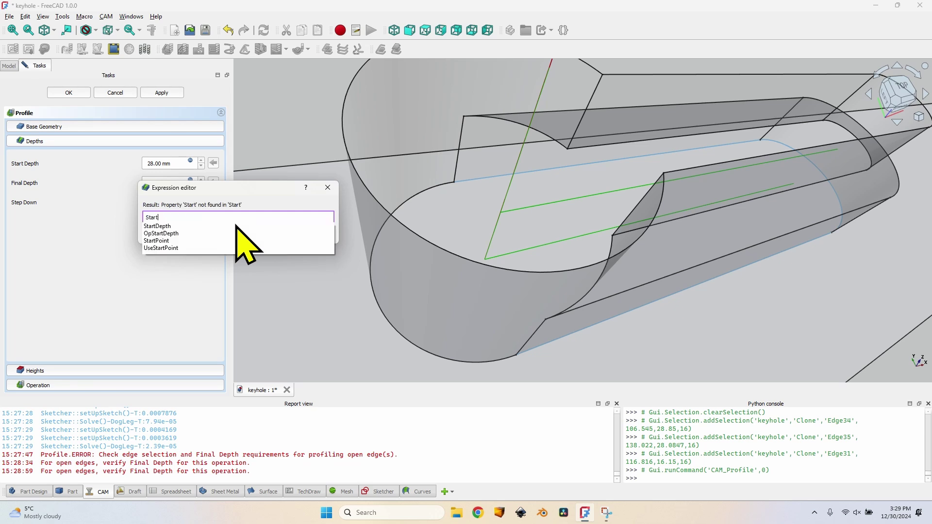
key(Down)
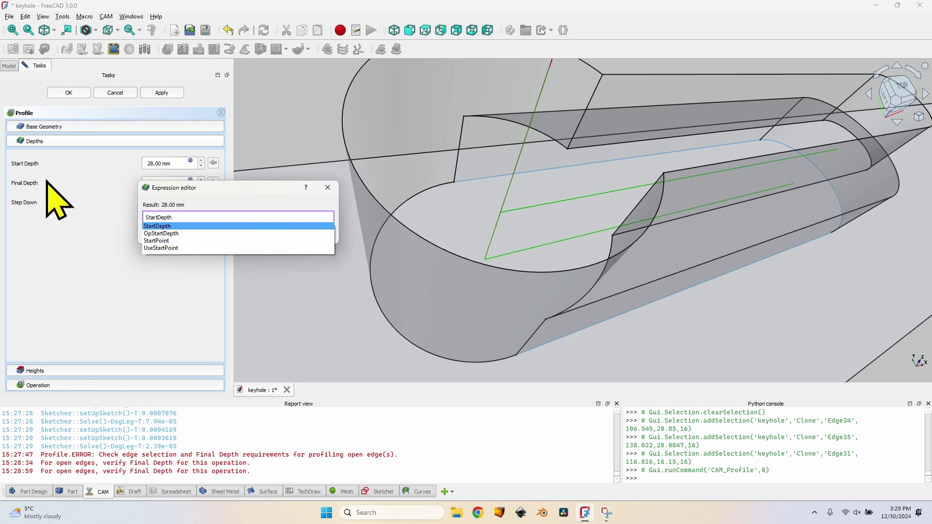
key(Return)
text(-Fila)
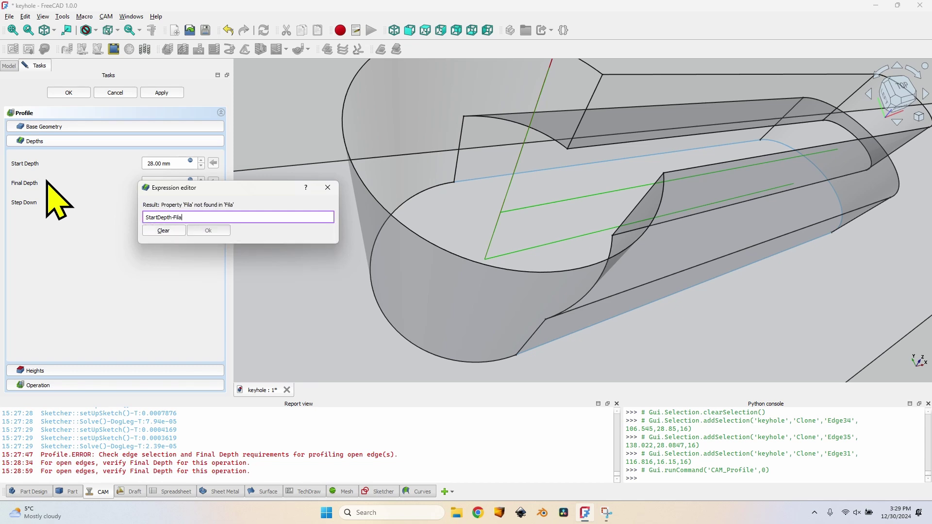
key(BackSpace)
key(BackSpace)
key(BackSpace)
text(in)
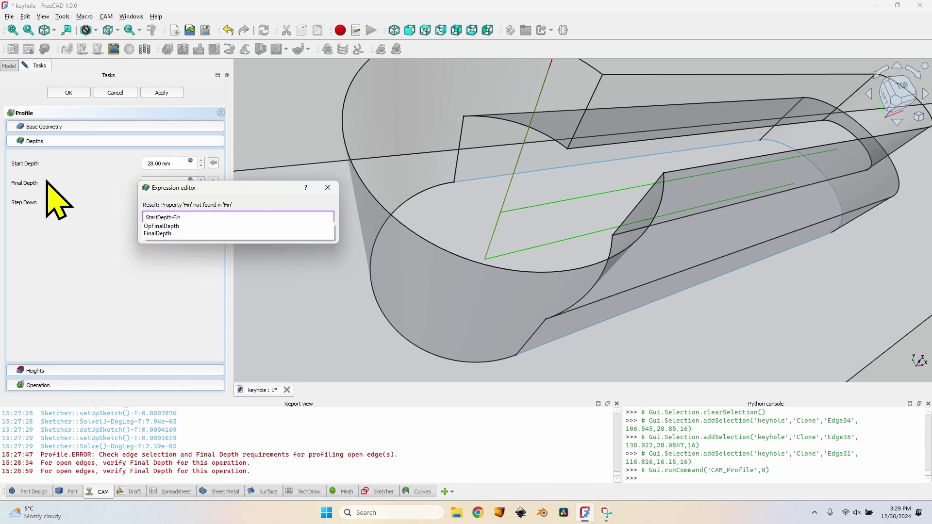
key(Down)
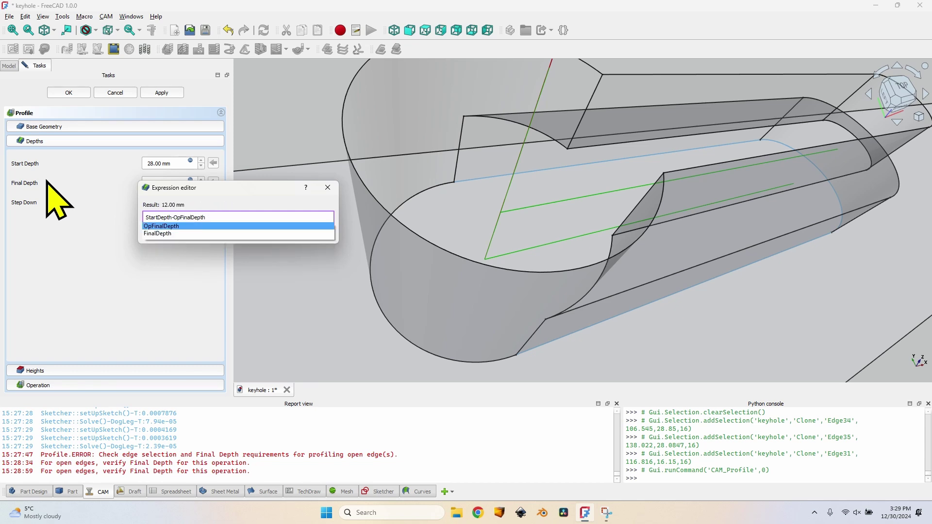
key(Down)
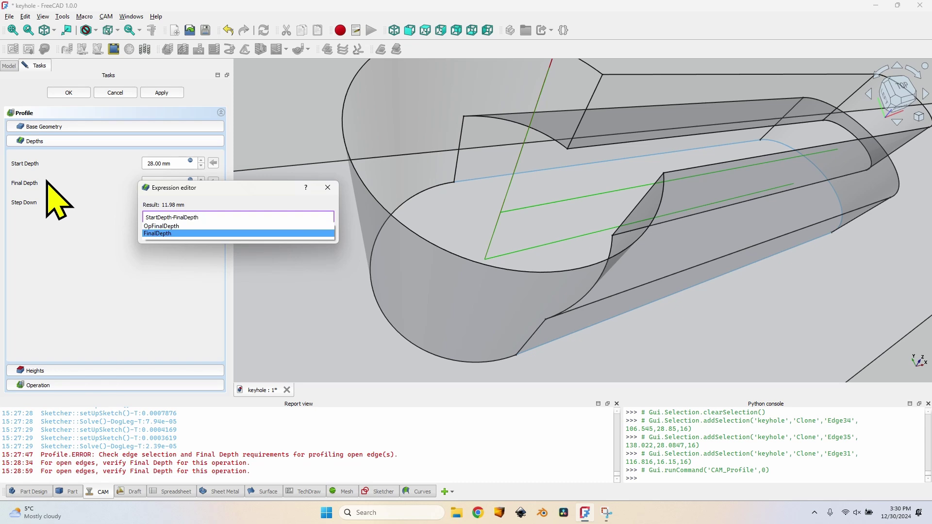
key(Return)
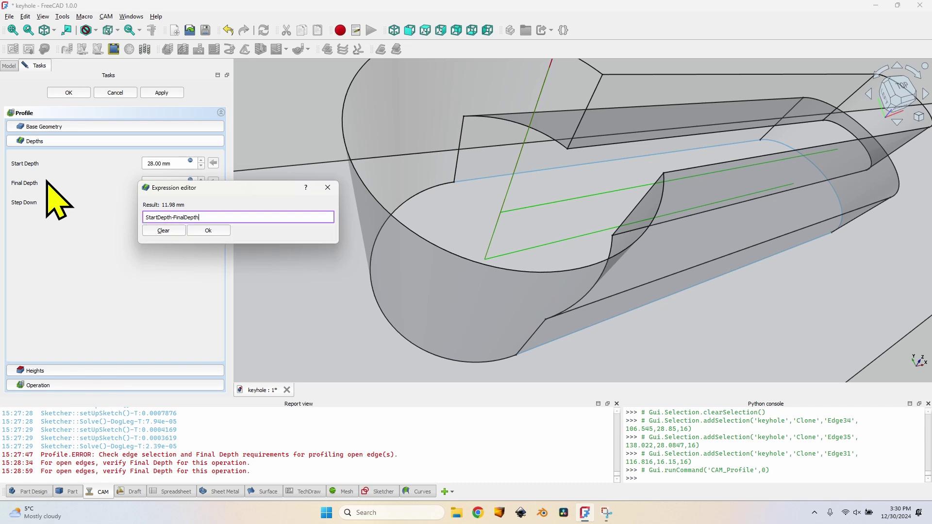
key(Return)
click(163, 92)
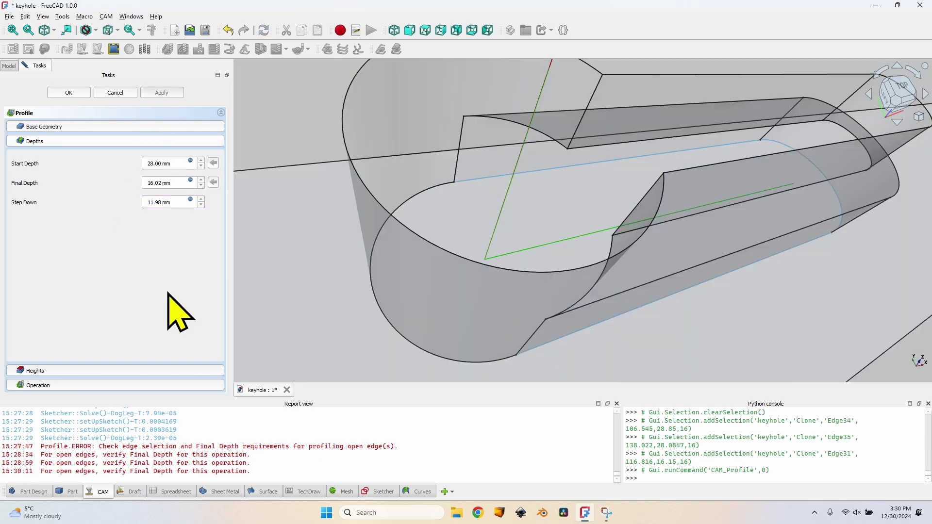
scroll(545, 243, down, 5)
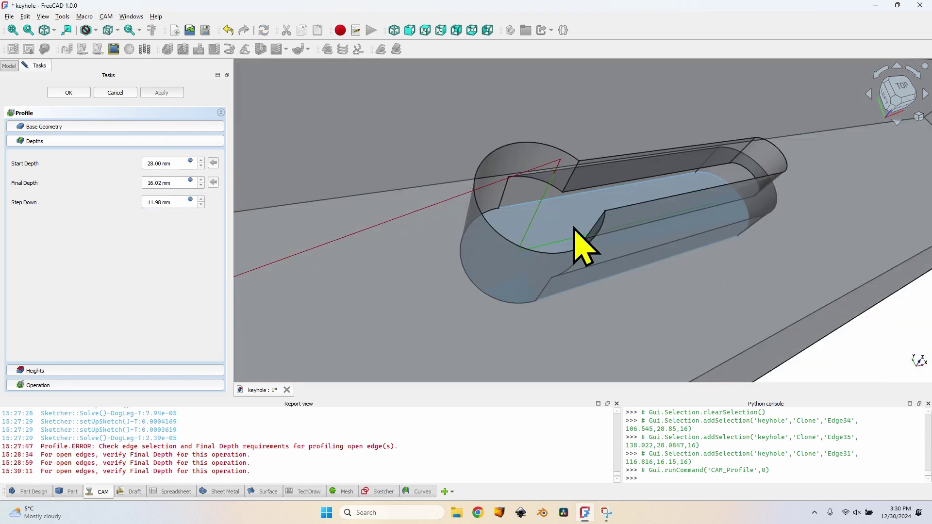
scroll(618, 225, up, 8)
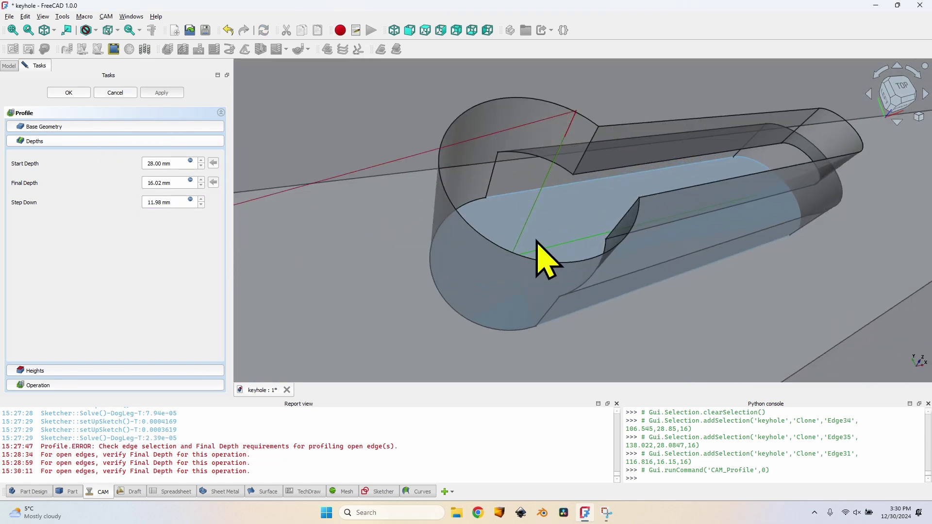
scroll(534, 257, up, 5)
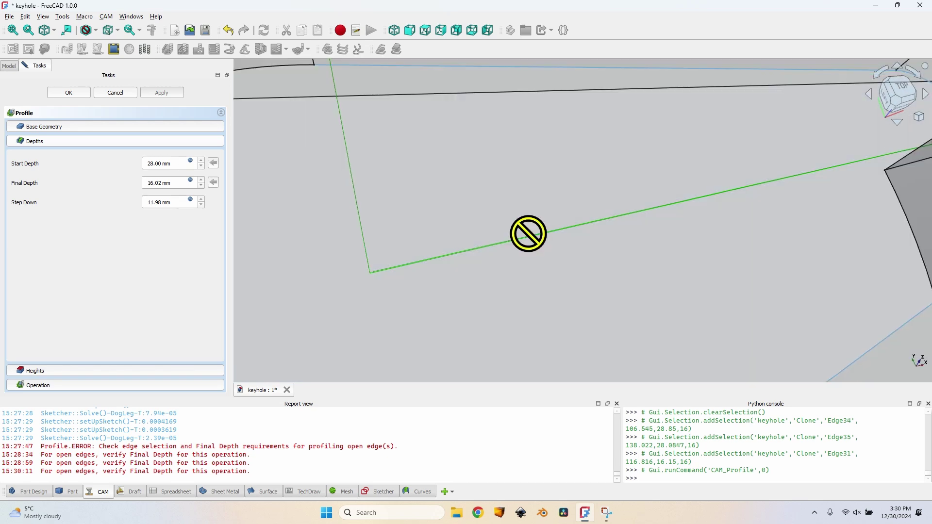
scroll(523, 239, up, 3)
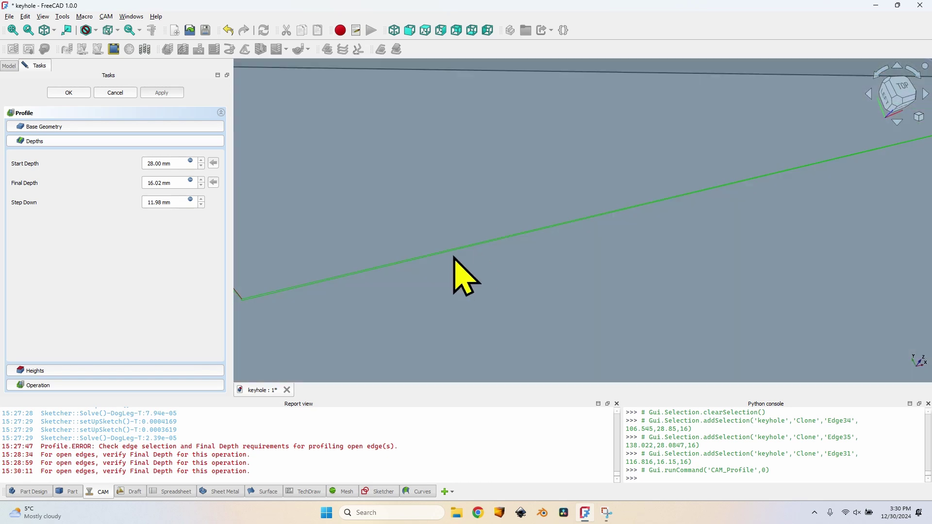
middle_drag(454, 258, 499, 260)
scroll(477, 219, up, 3)
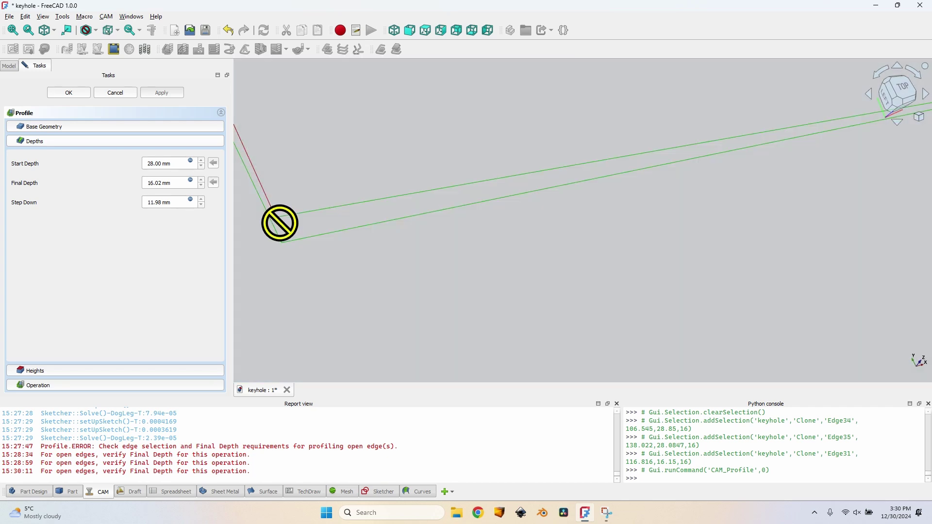
middle_drag(277, 223, 447, 260)
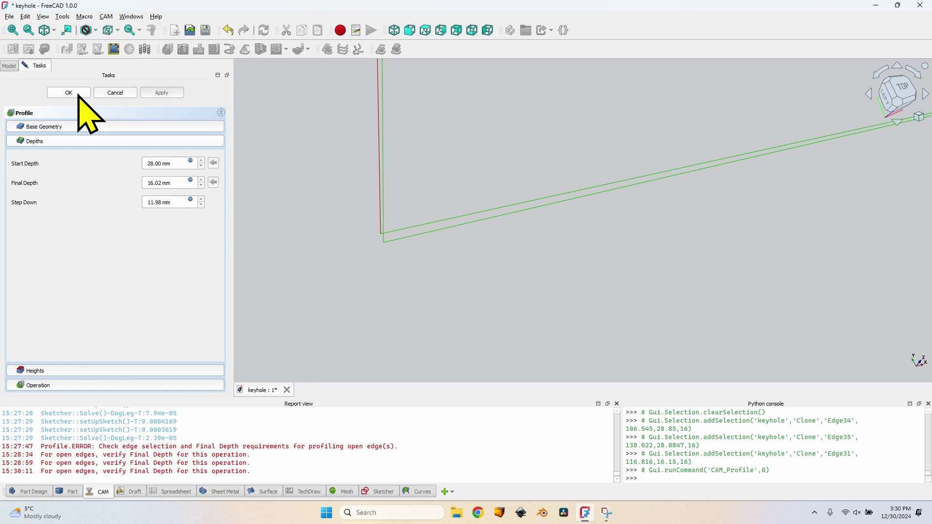
- Finish the profile operation and orbit the view around the keyhole model
click(69, 92)
middle_drag(486, 146, 552, 170)
scroll(655, 142, up, 5)
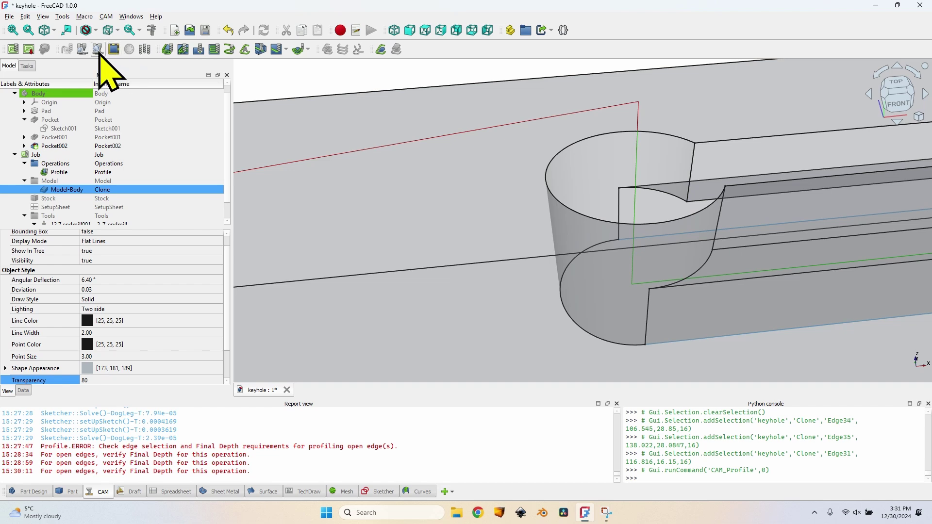
- Run the CAM simulation of the job, watch the keyhole slot cut into the stock, then close it
click(97, 49)
click(208, 147)
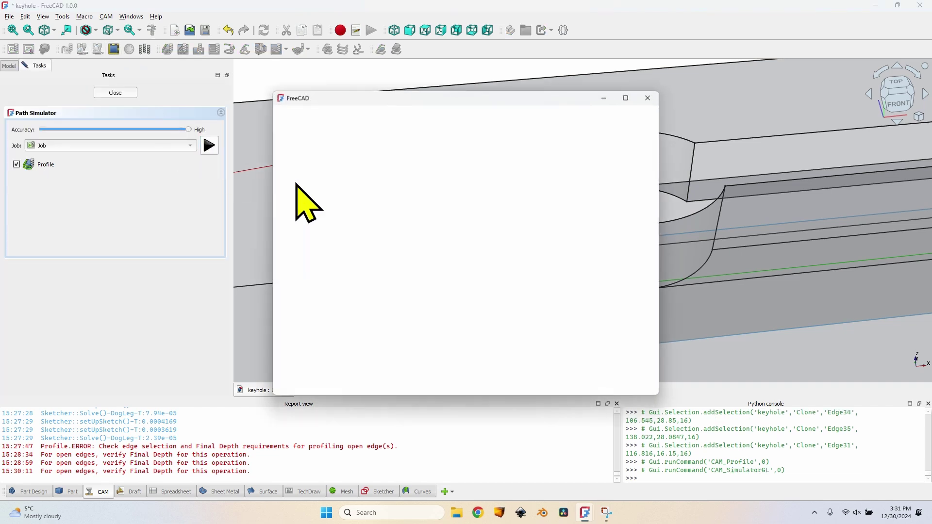
click(297, 380)
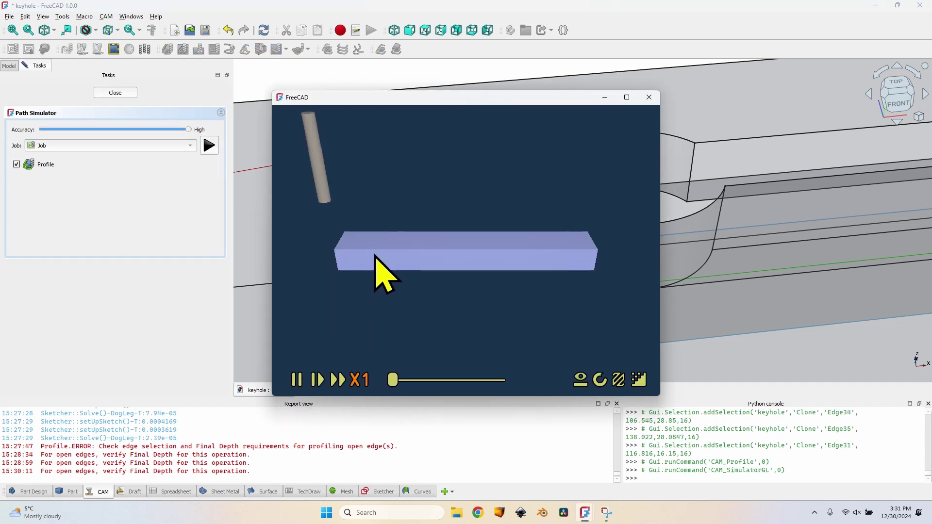
scroll(408, 246, up, 3)
scroll(410, 252, down, 3)
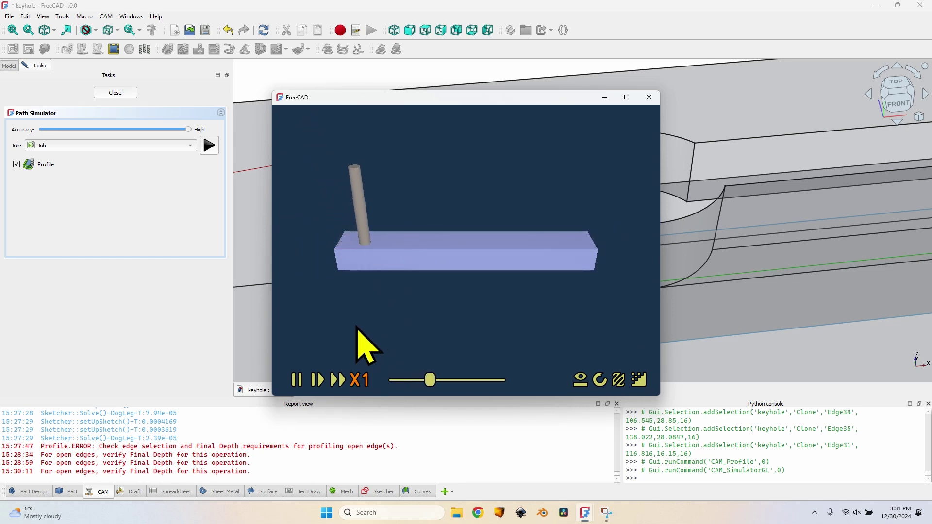
scroll(385, 274, up, 3)
scroll(386, 280, down, 3)
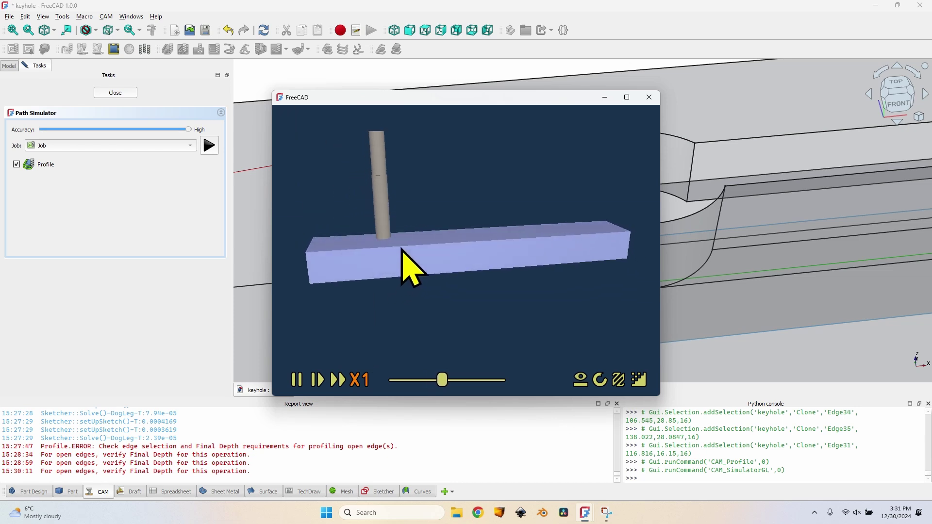
drag(402, 247, 387, 278)
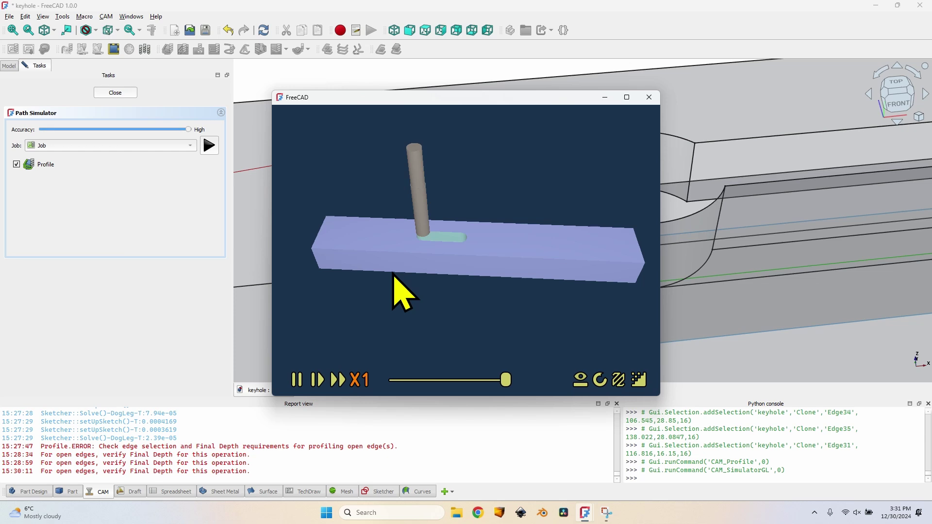
click(130, 103)
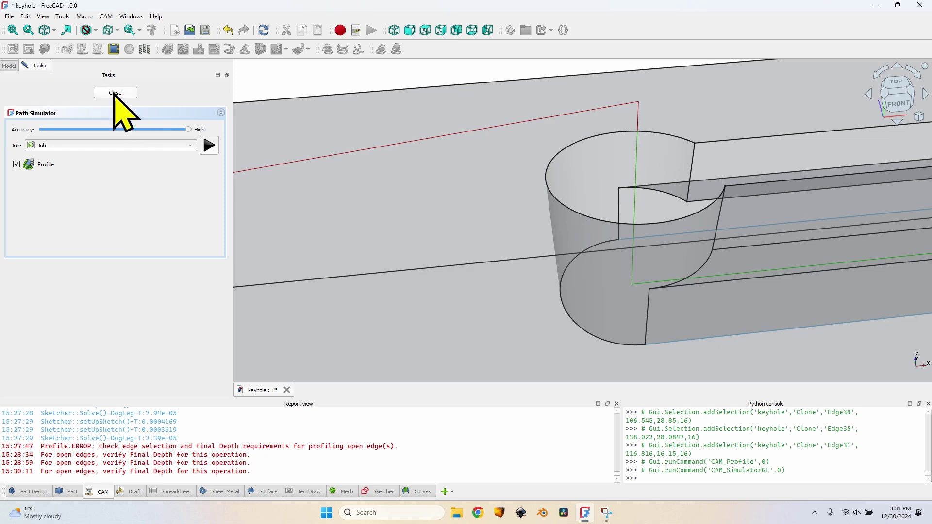
- Close the simulator task and post-process the Job, accepting the generated G-code
click(115, 93)
click(38, 154)
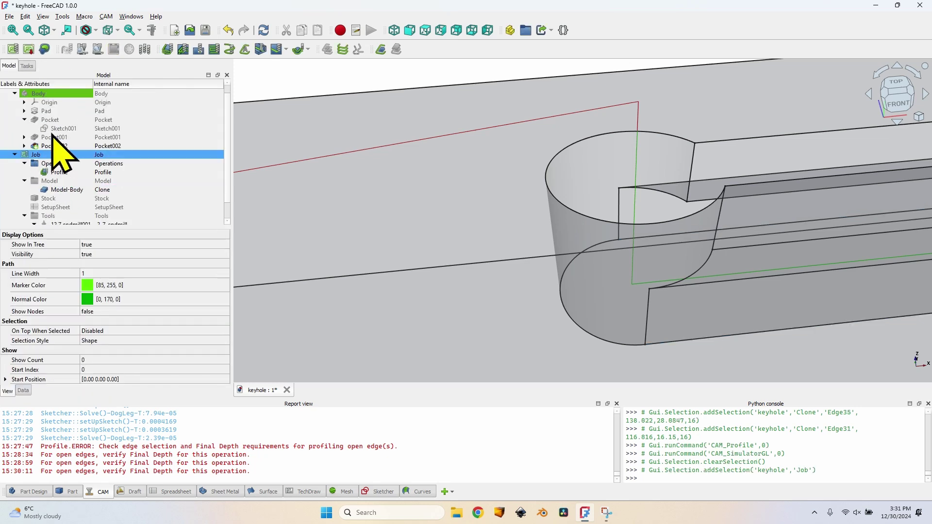
click(29, 49)
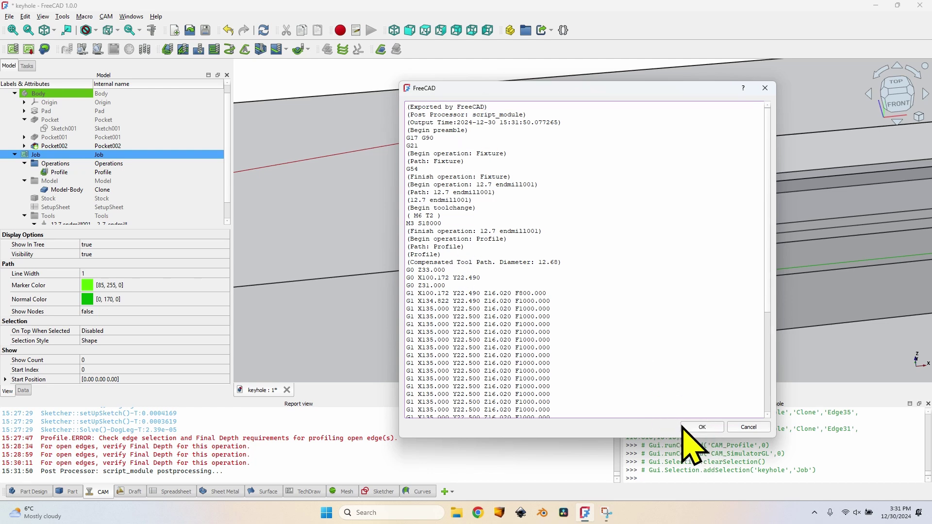
click(703, 427)
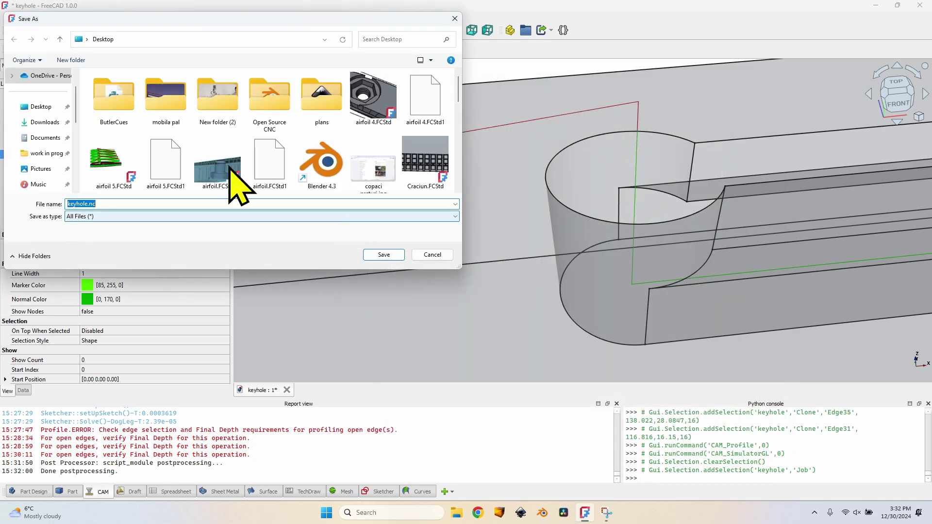
- Save the G-code as keyhole.nc on the Desktop, replacing the existing file
click(46, 108)
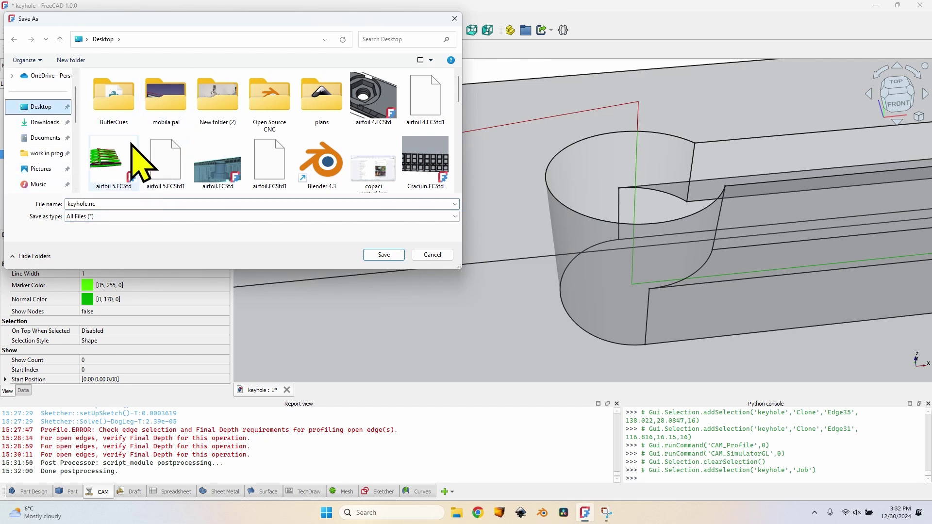
click(384, 254)
click(487, 254)
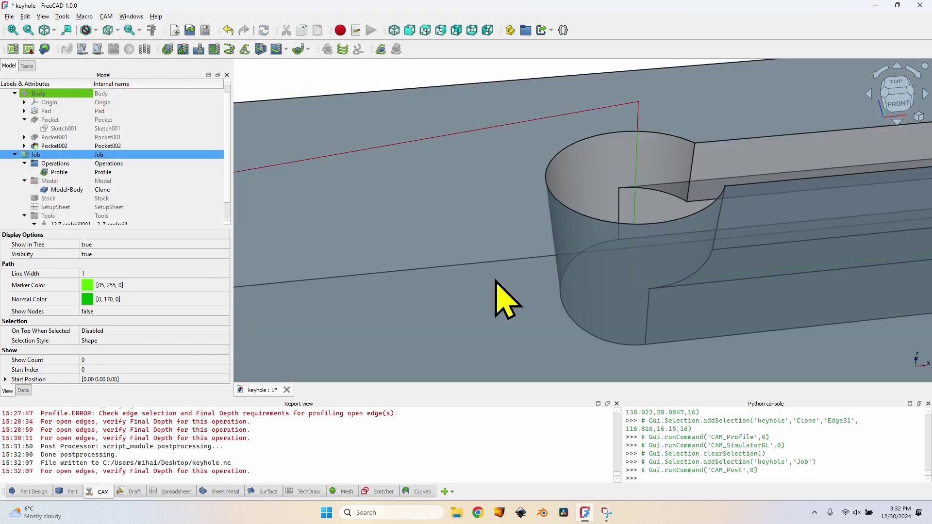